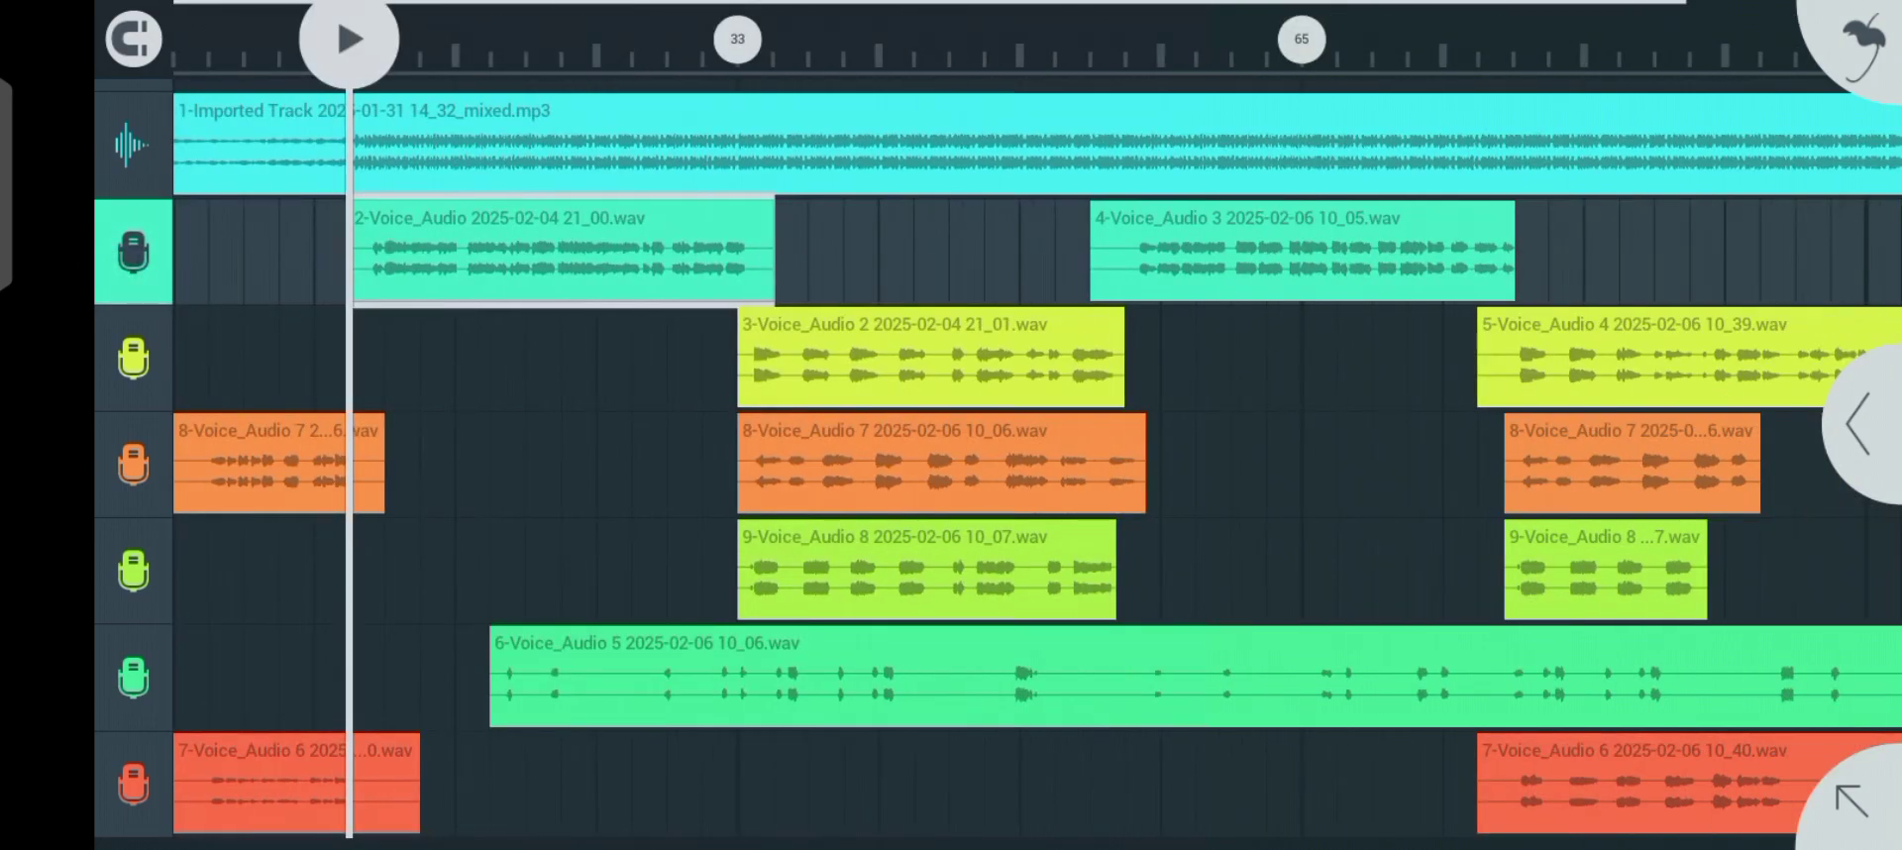
- Open Record 6's effects rack and apply Minimize all from the rack menu
left_click(1857, 423)
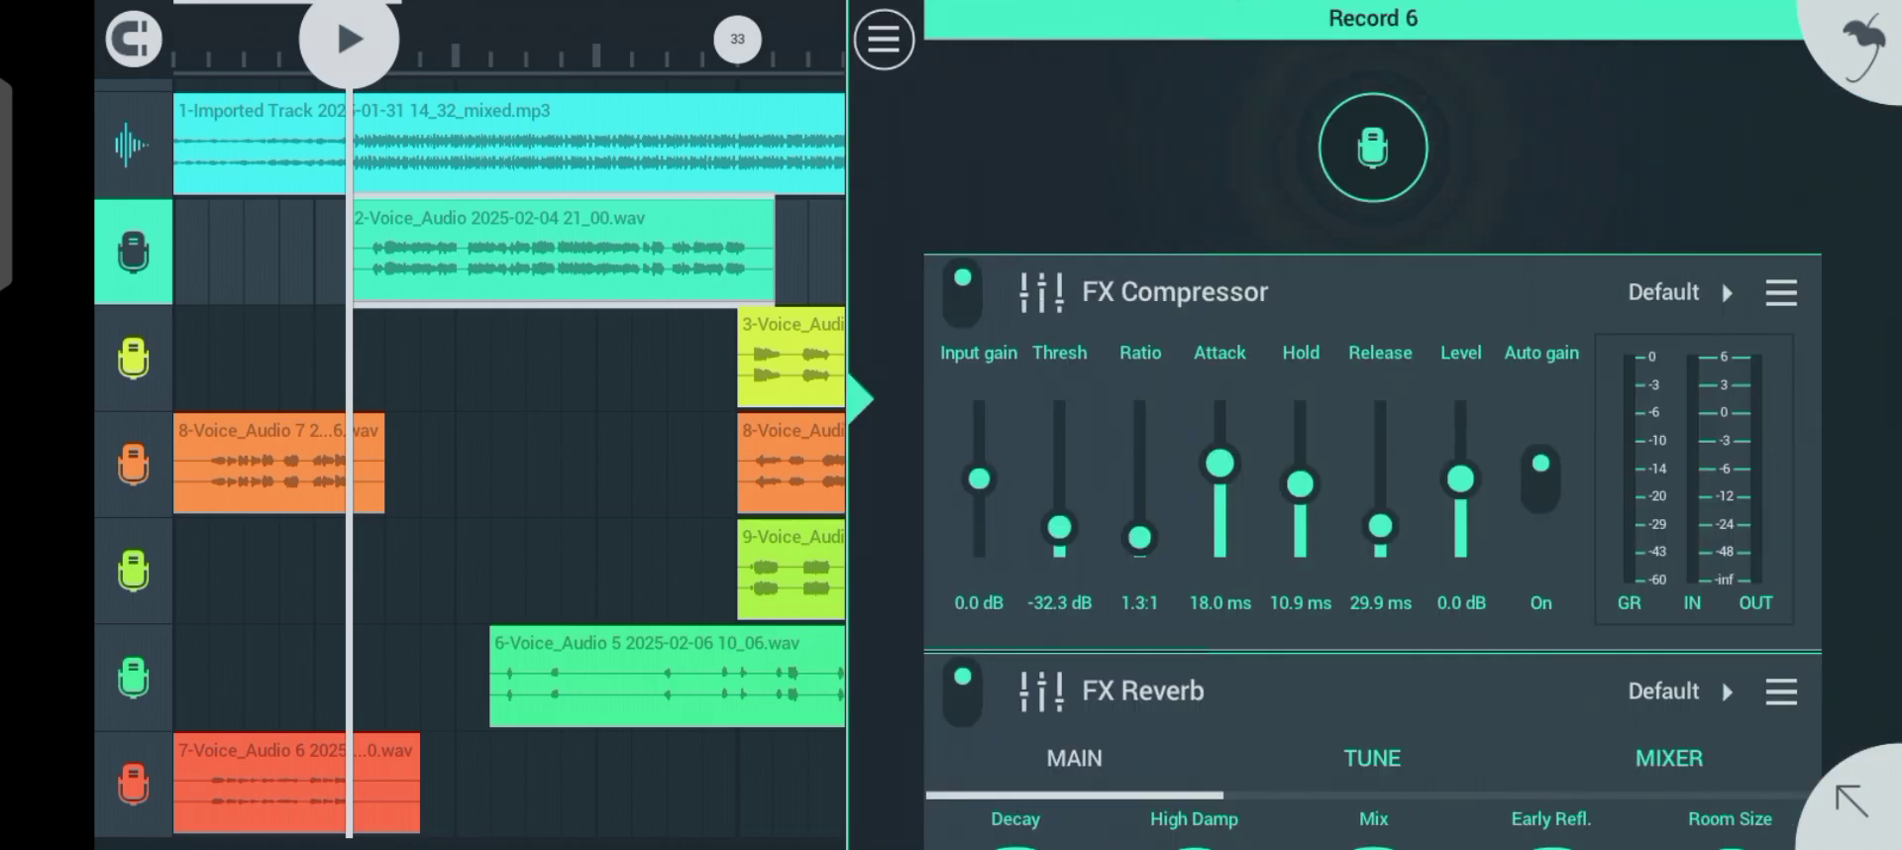
left_click_drag(1873, 565, 1872, 327)
mouse_move(1879, 513)
left_mouse_down()
mouse_move(1879, 315)
mouse_move(1857, 515)
mouse_move(1857, 396)
left_mouse_up()
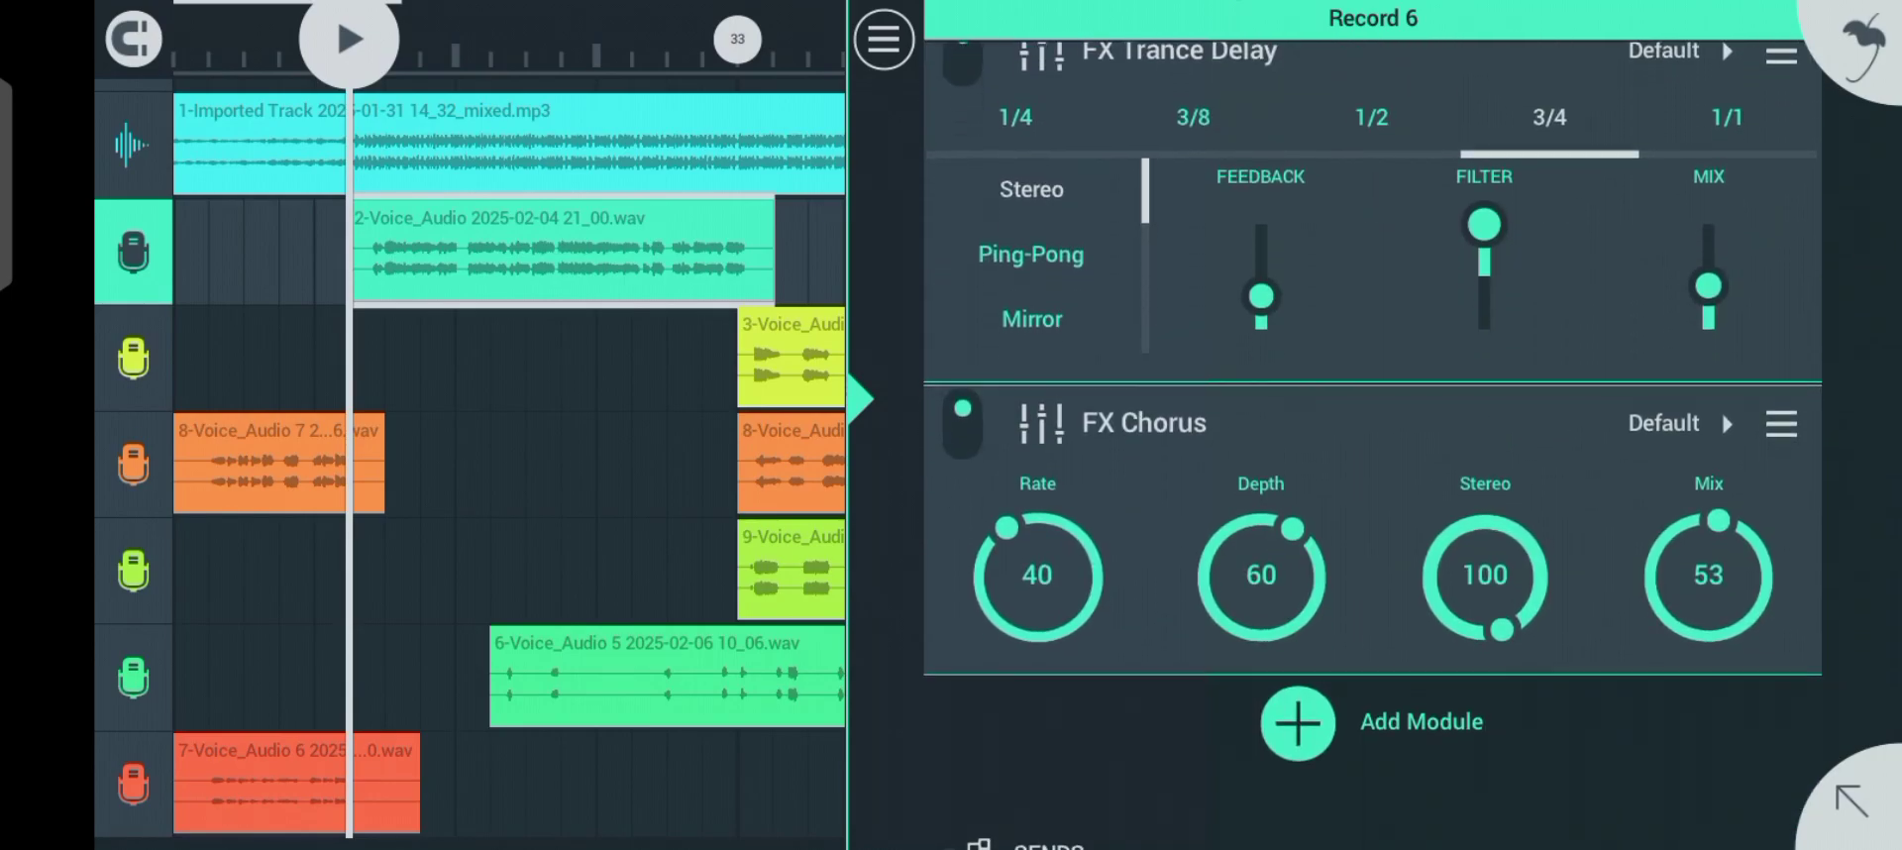
left_click(883, 40)
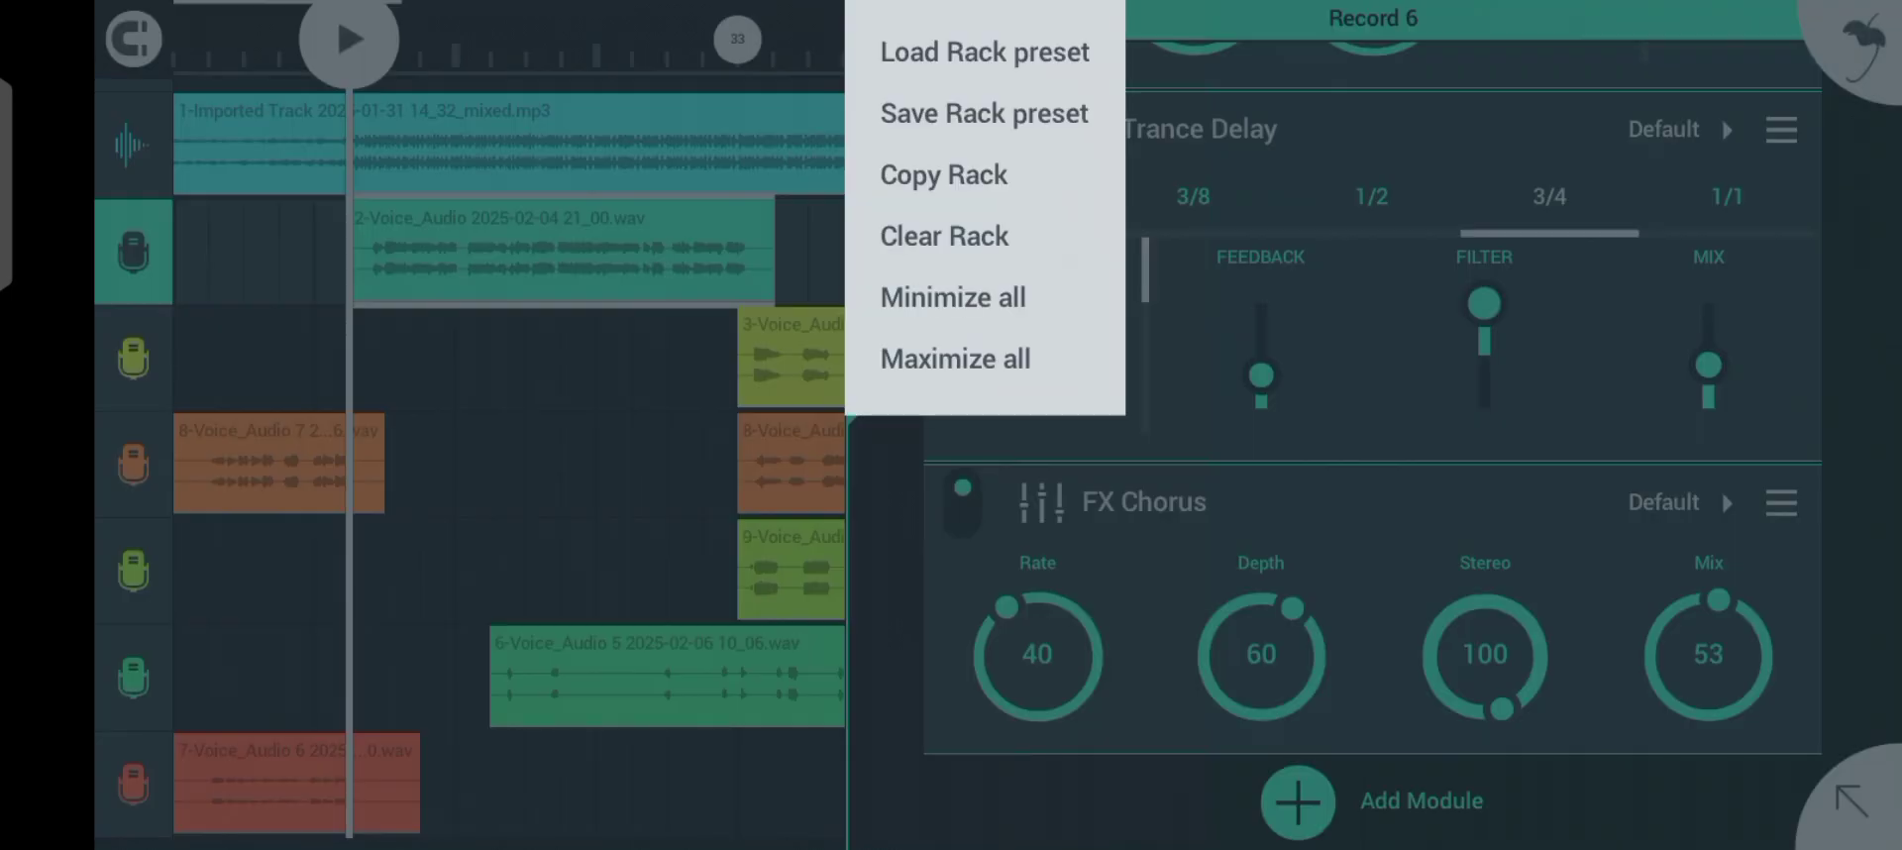
left_click(919, 355)
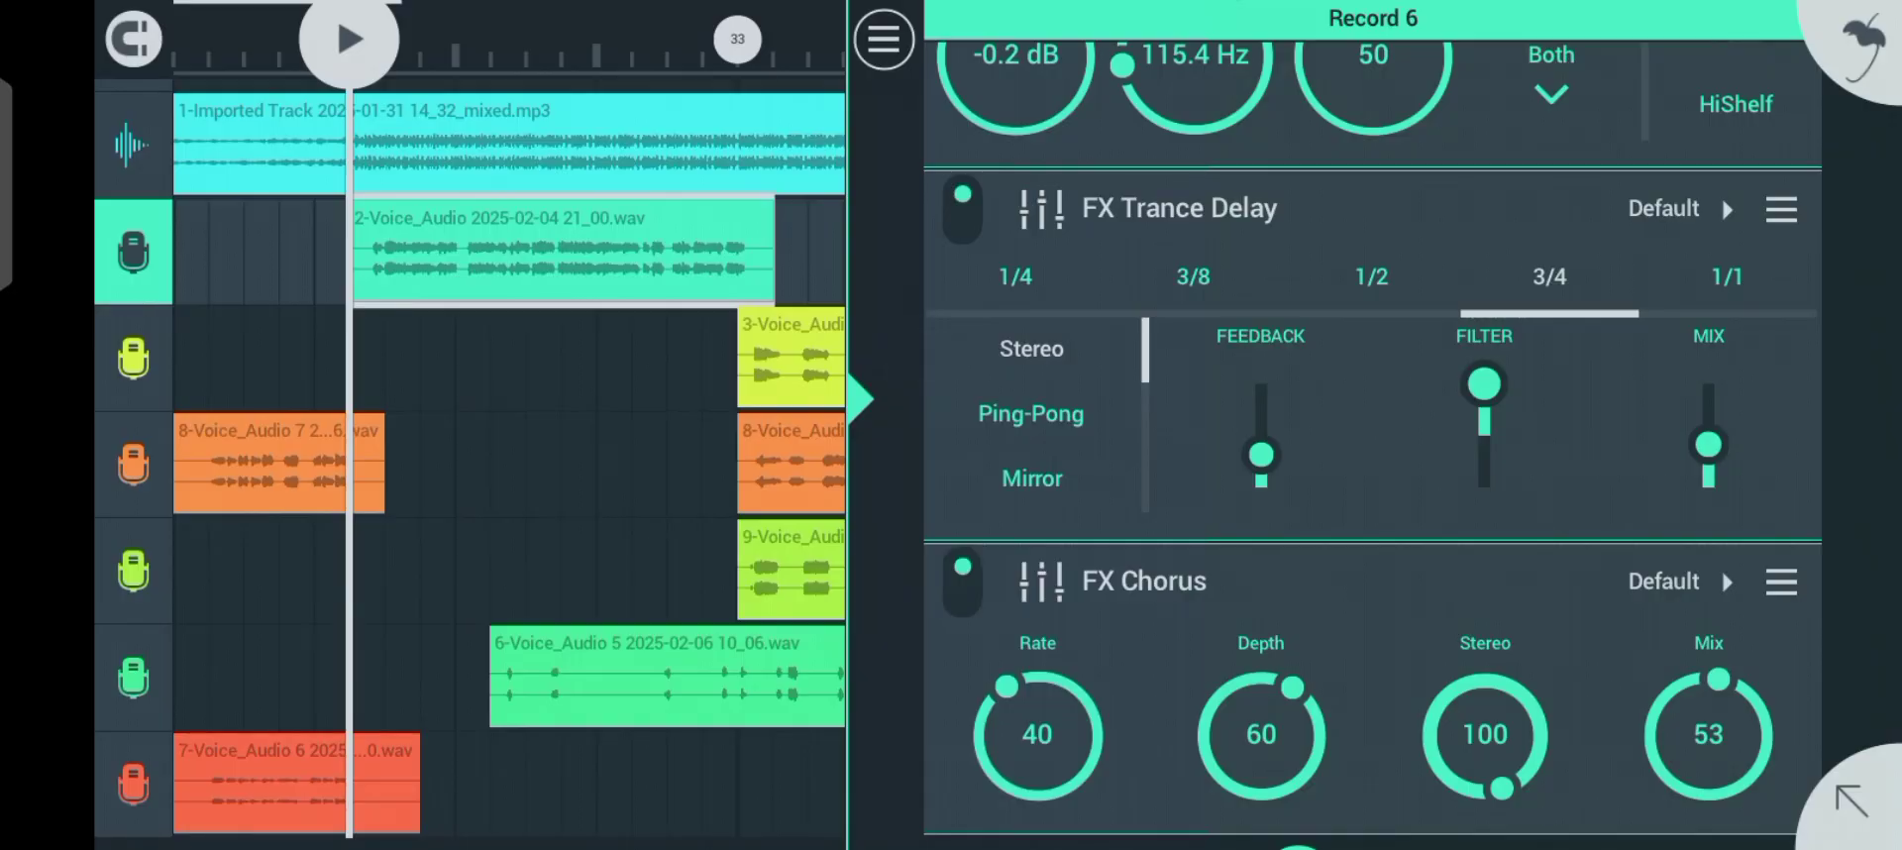
left_click(883, 39)
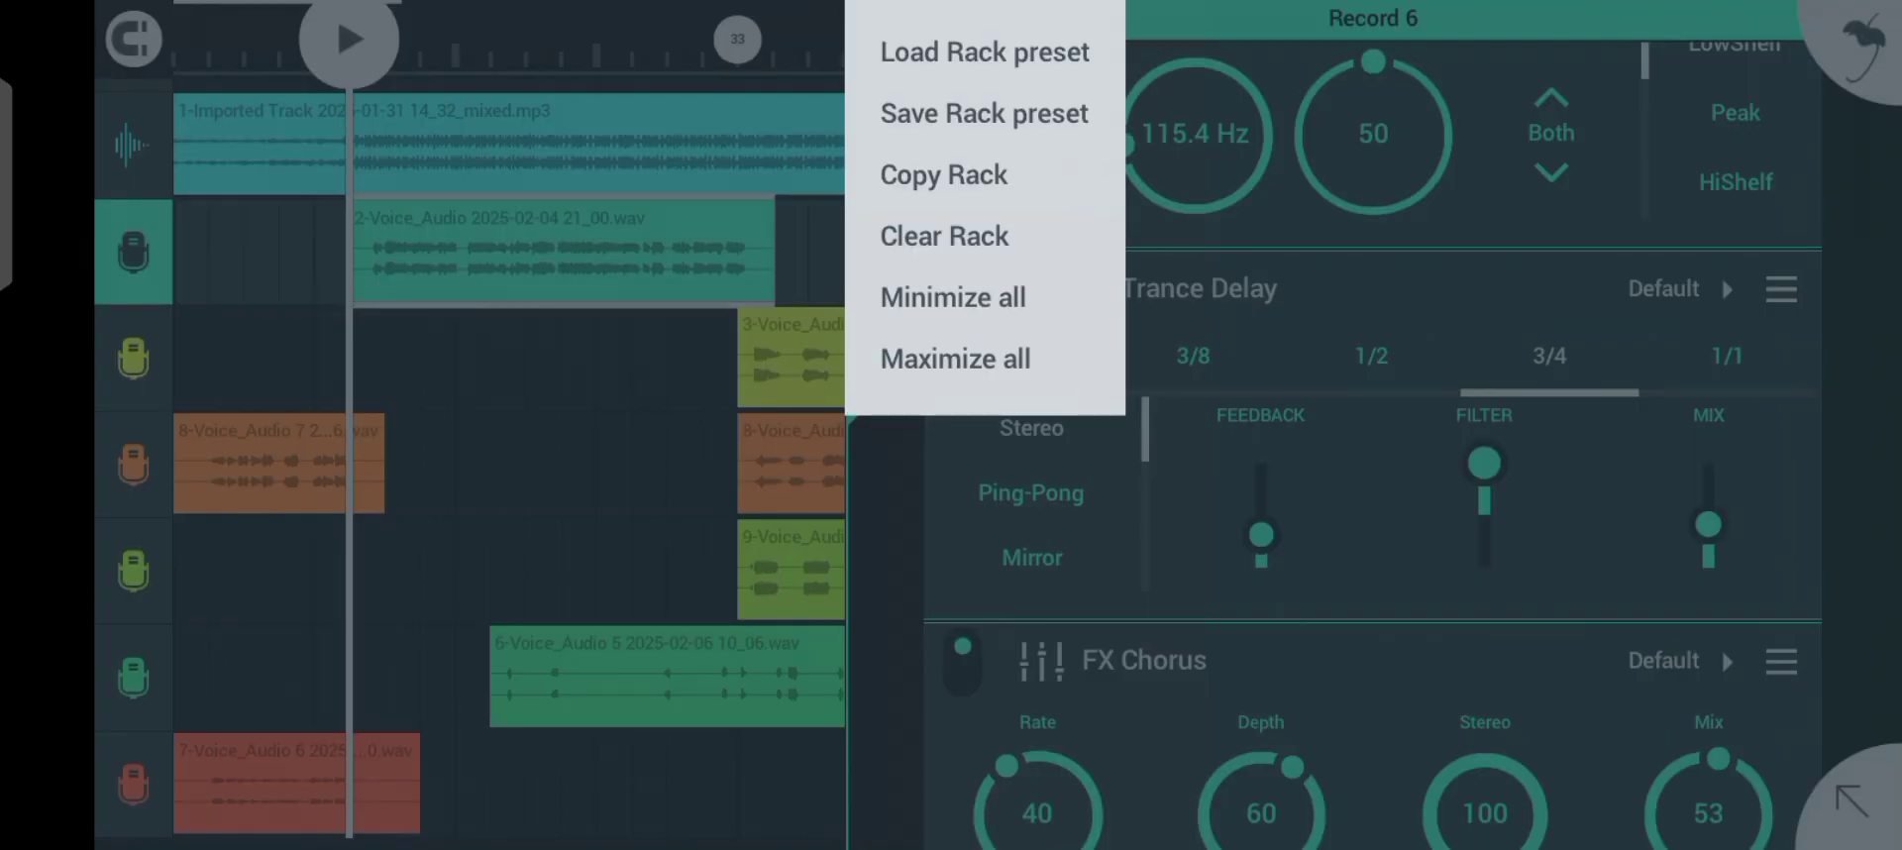
left_click(953, 297)
left_click_drag(1868, 374, 1868, 653)
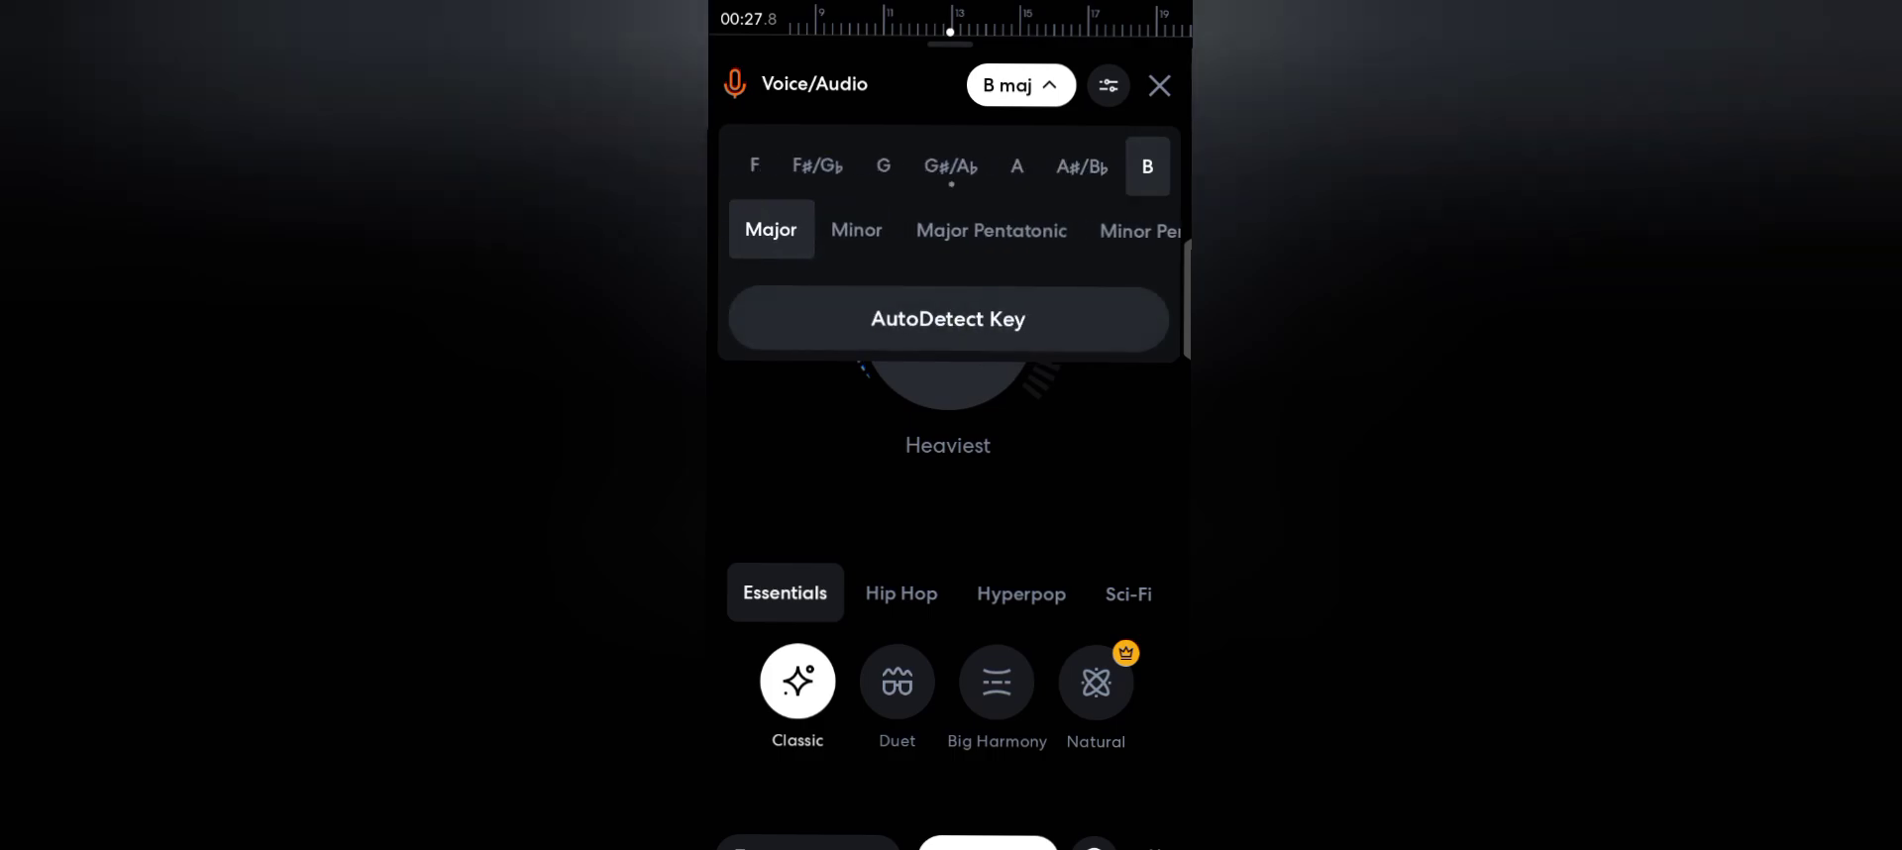
- Close the key choices after checking the B major key
left_click(1159, 85)
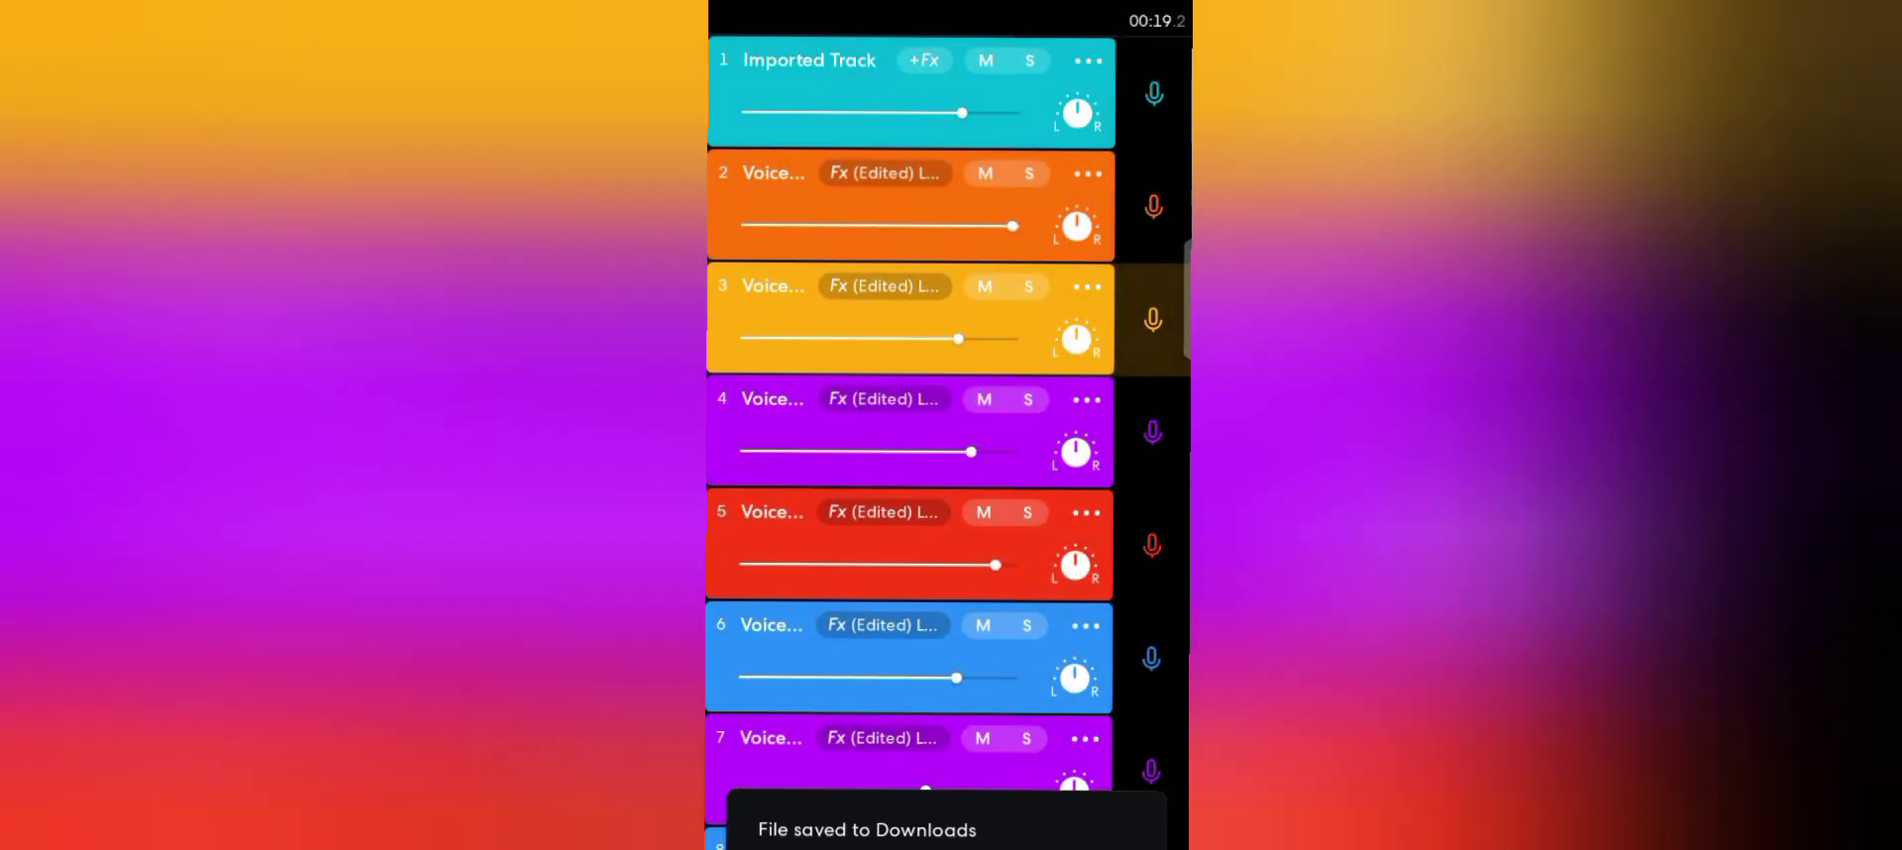
- Open track 2's options menu to export its audio
left_click(1087, 174)
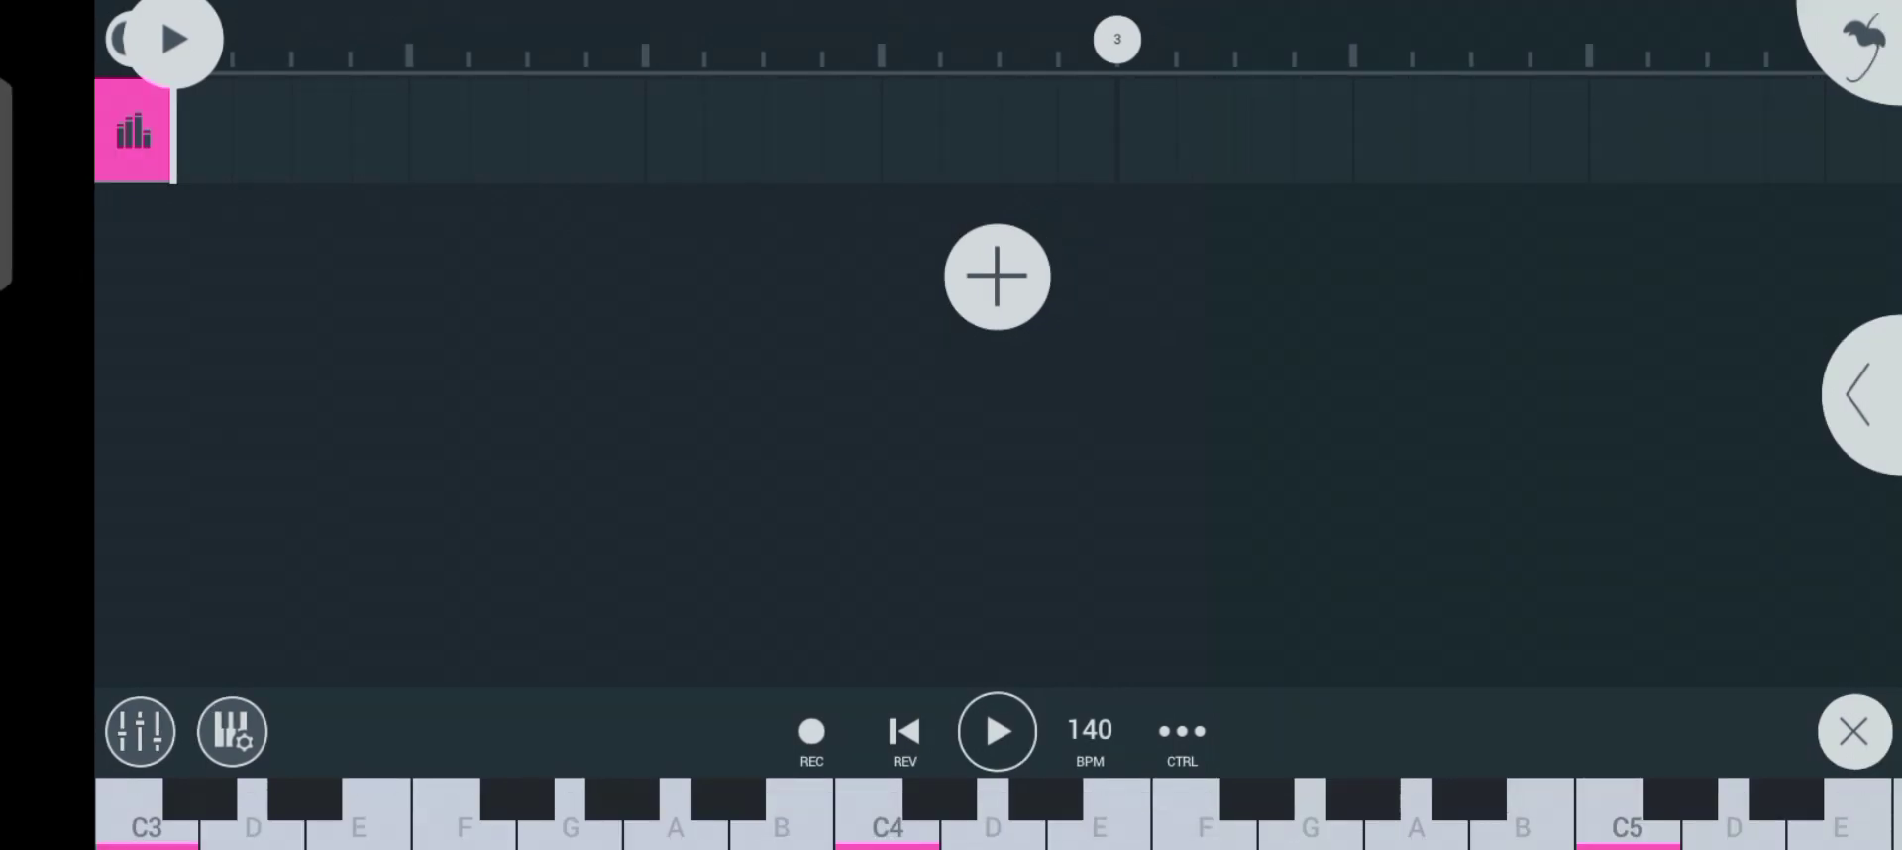
- Open FL Studio Mobile's main menu from the logo
left_click(1860, 45)
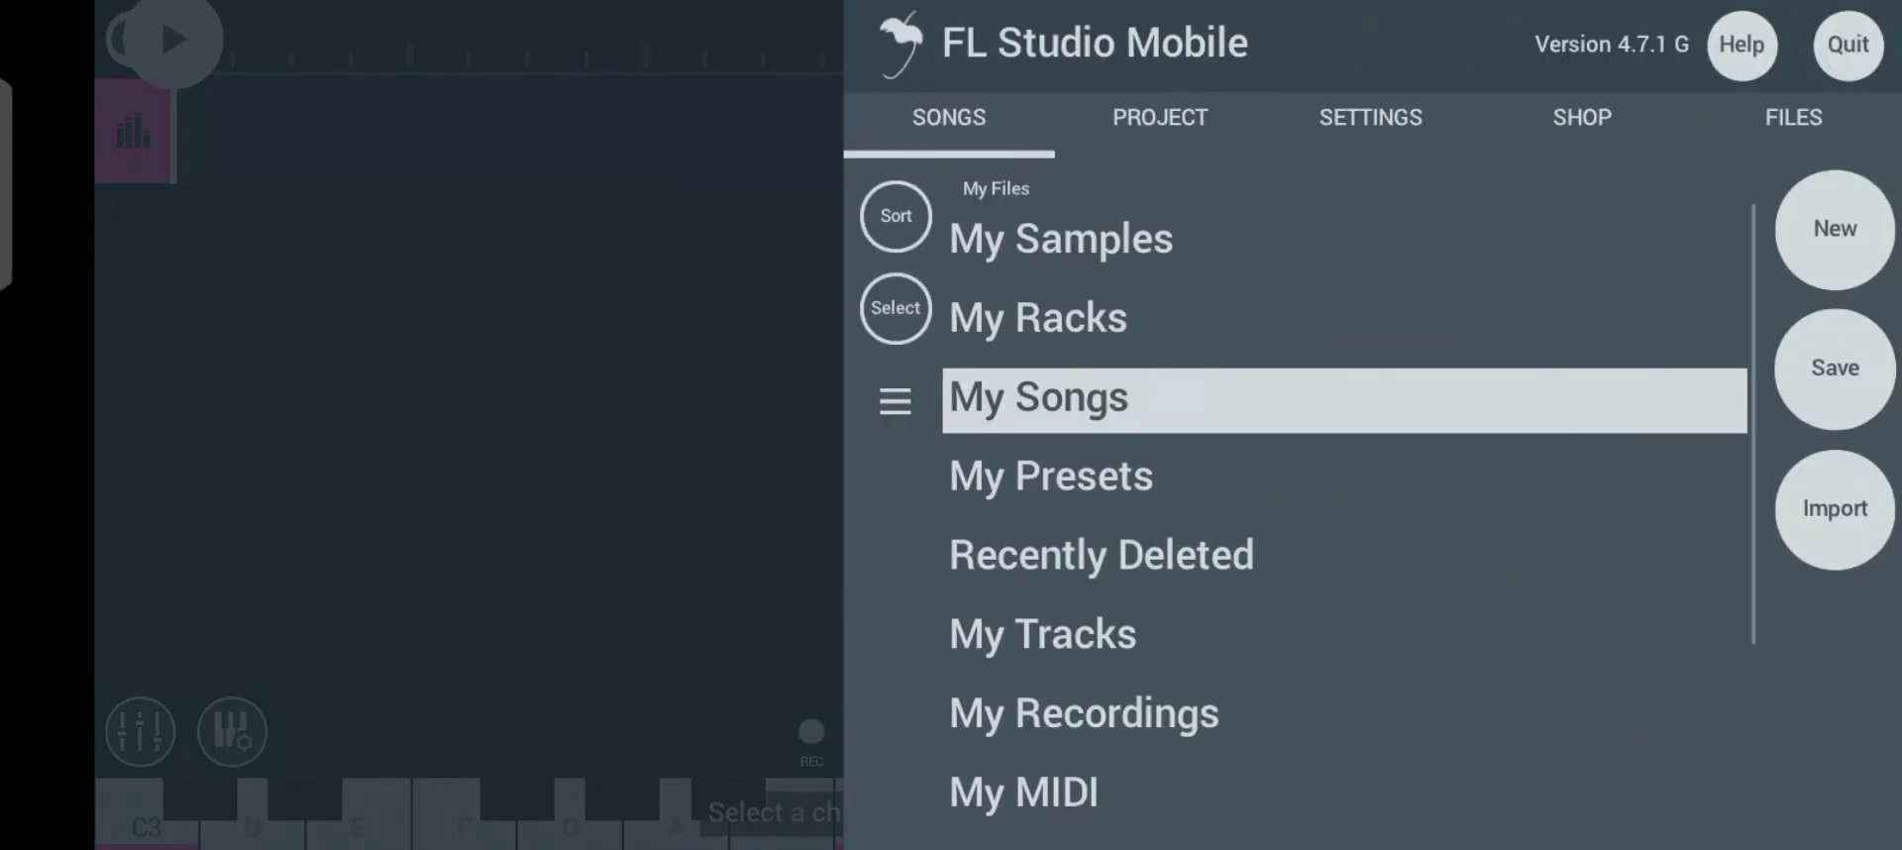
- Start the audio import and filter the Files picker to this week's audio
left_click(1834, 508)
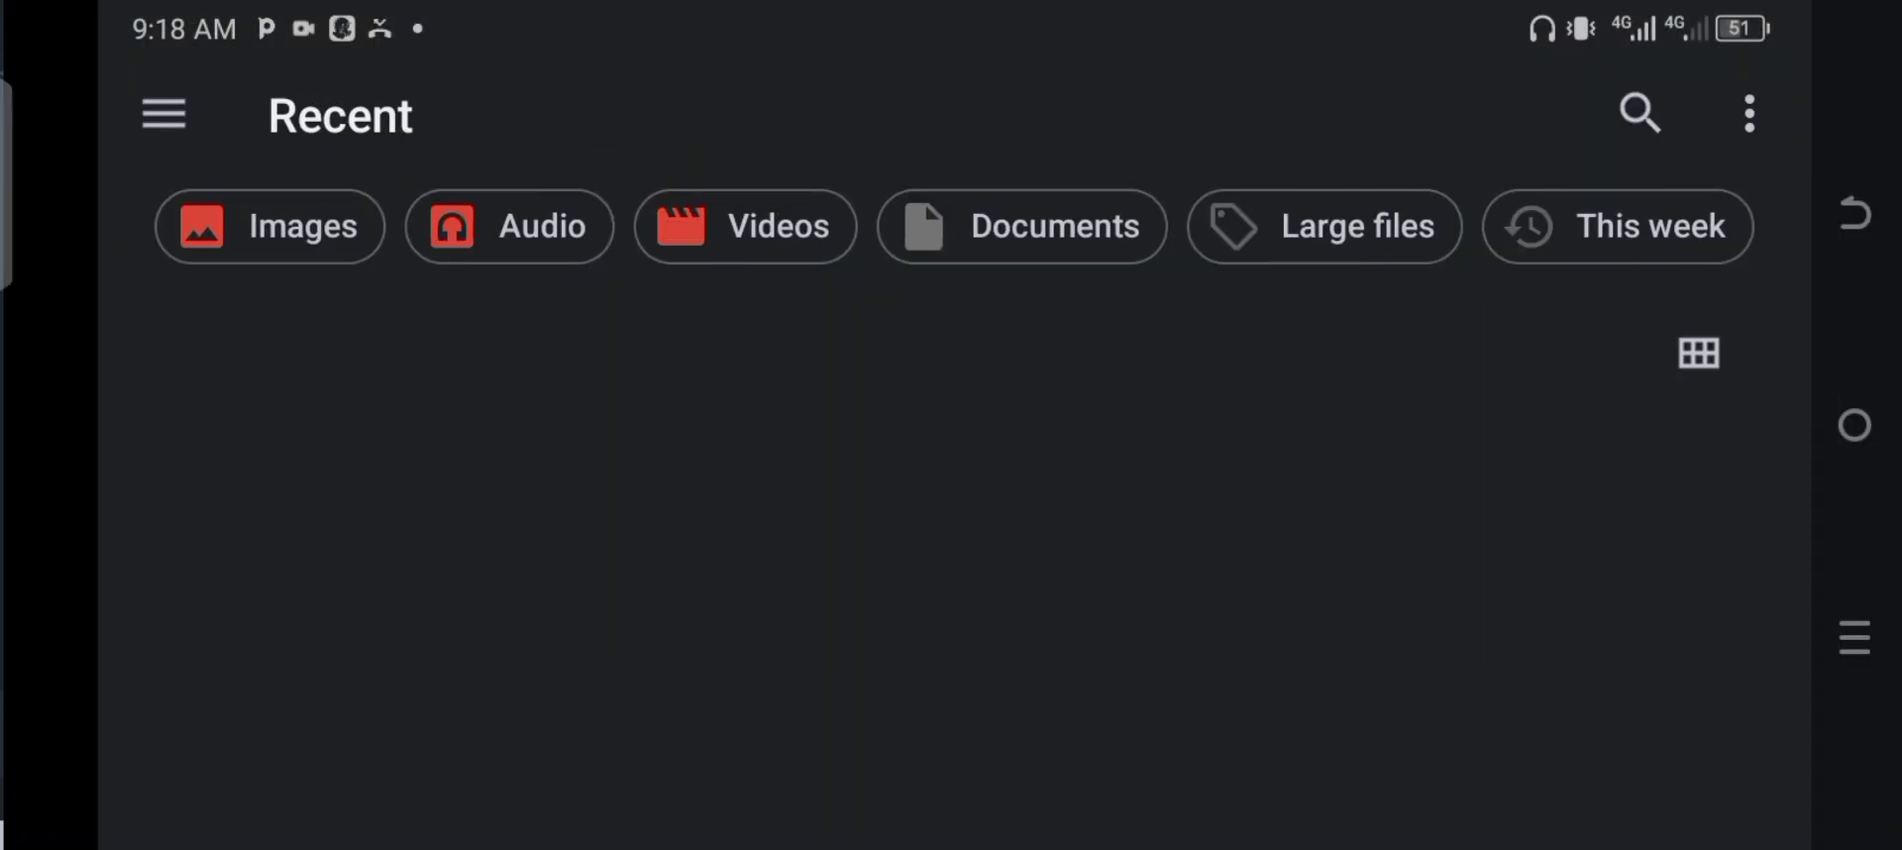
left_click(1624, 226)
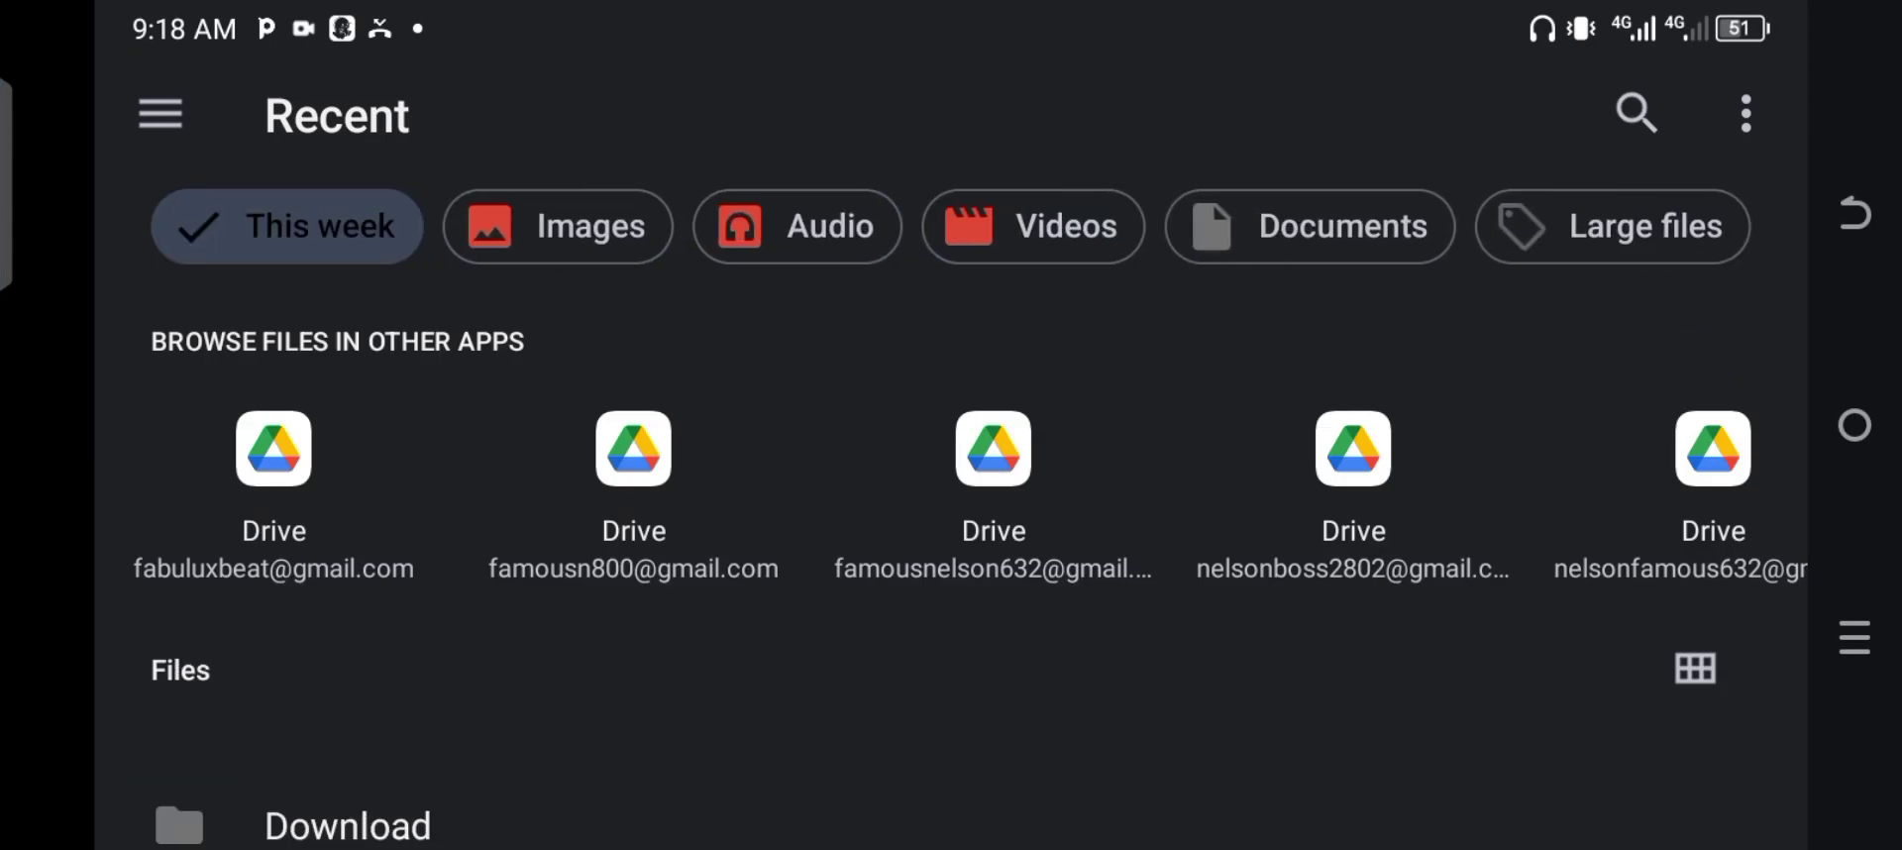
left_click(772, 226)
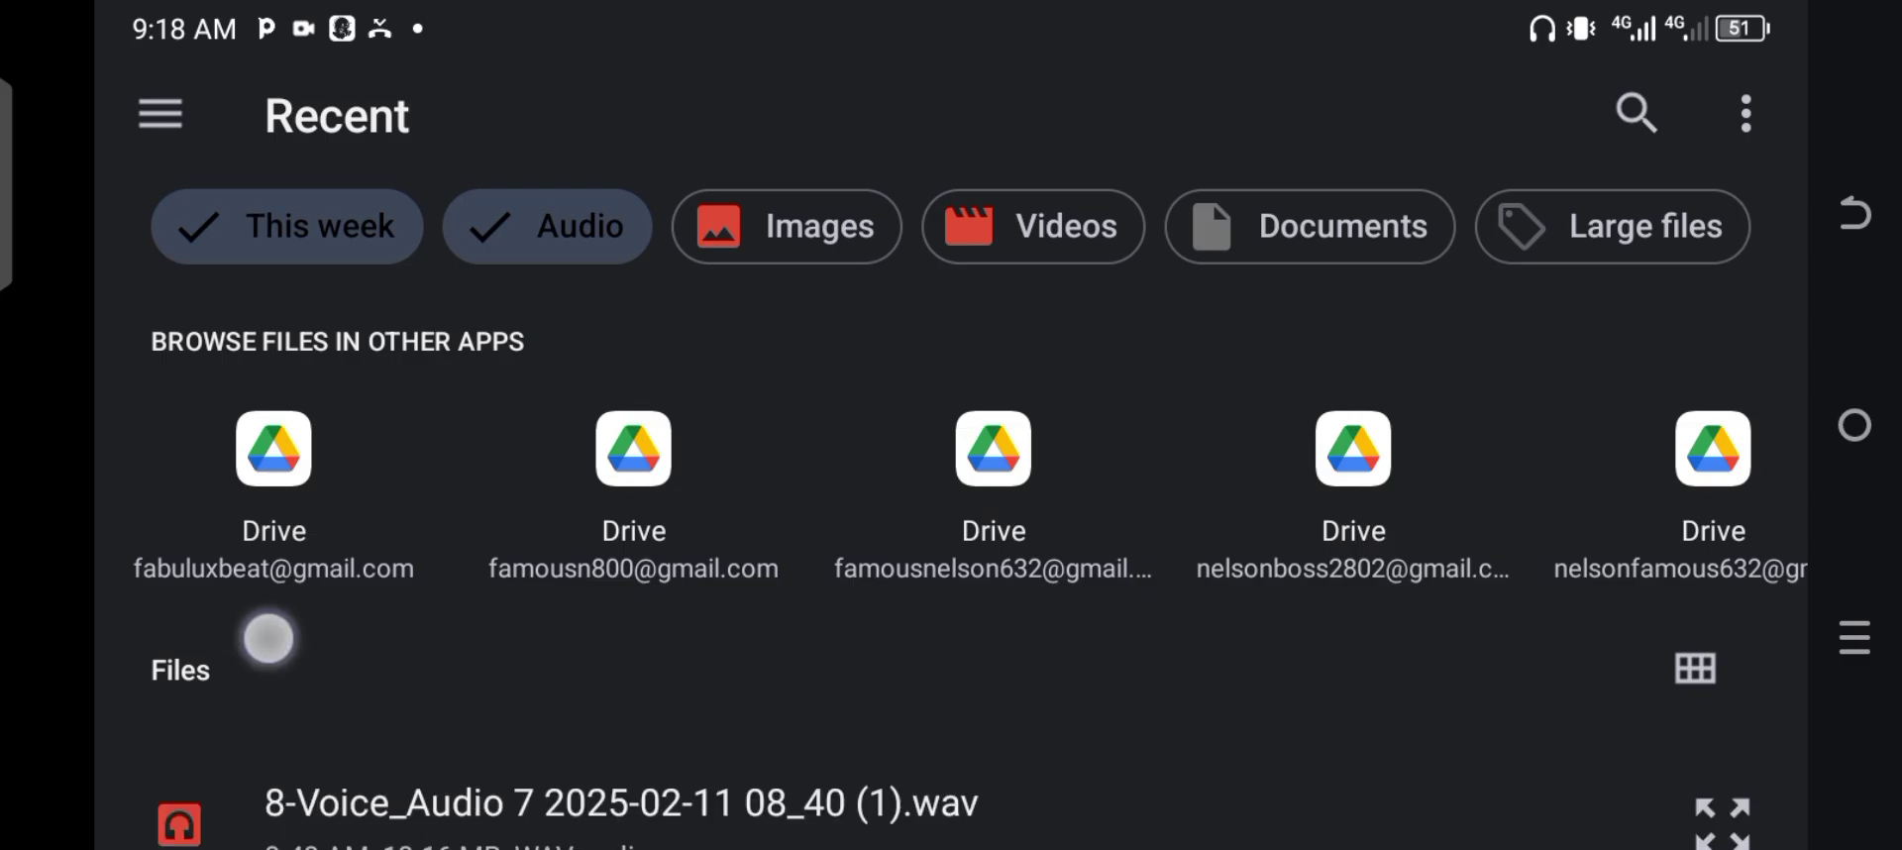
left_click_drag(279, 573, 254, 273)
mouse_move(168, 508)
left_mouse_down()
mouse_move(169, 372)
mouse_move(140, 288)
left_mouse_up()
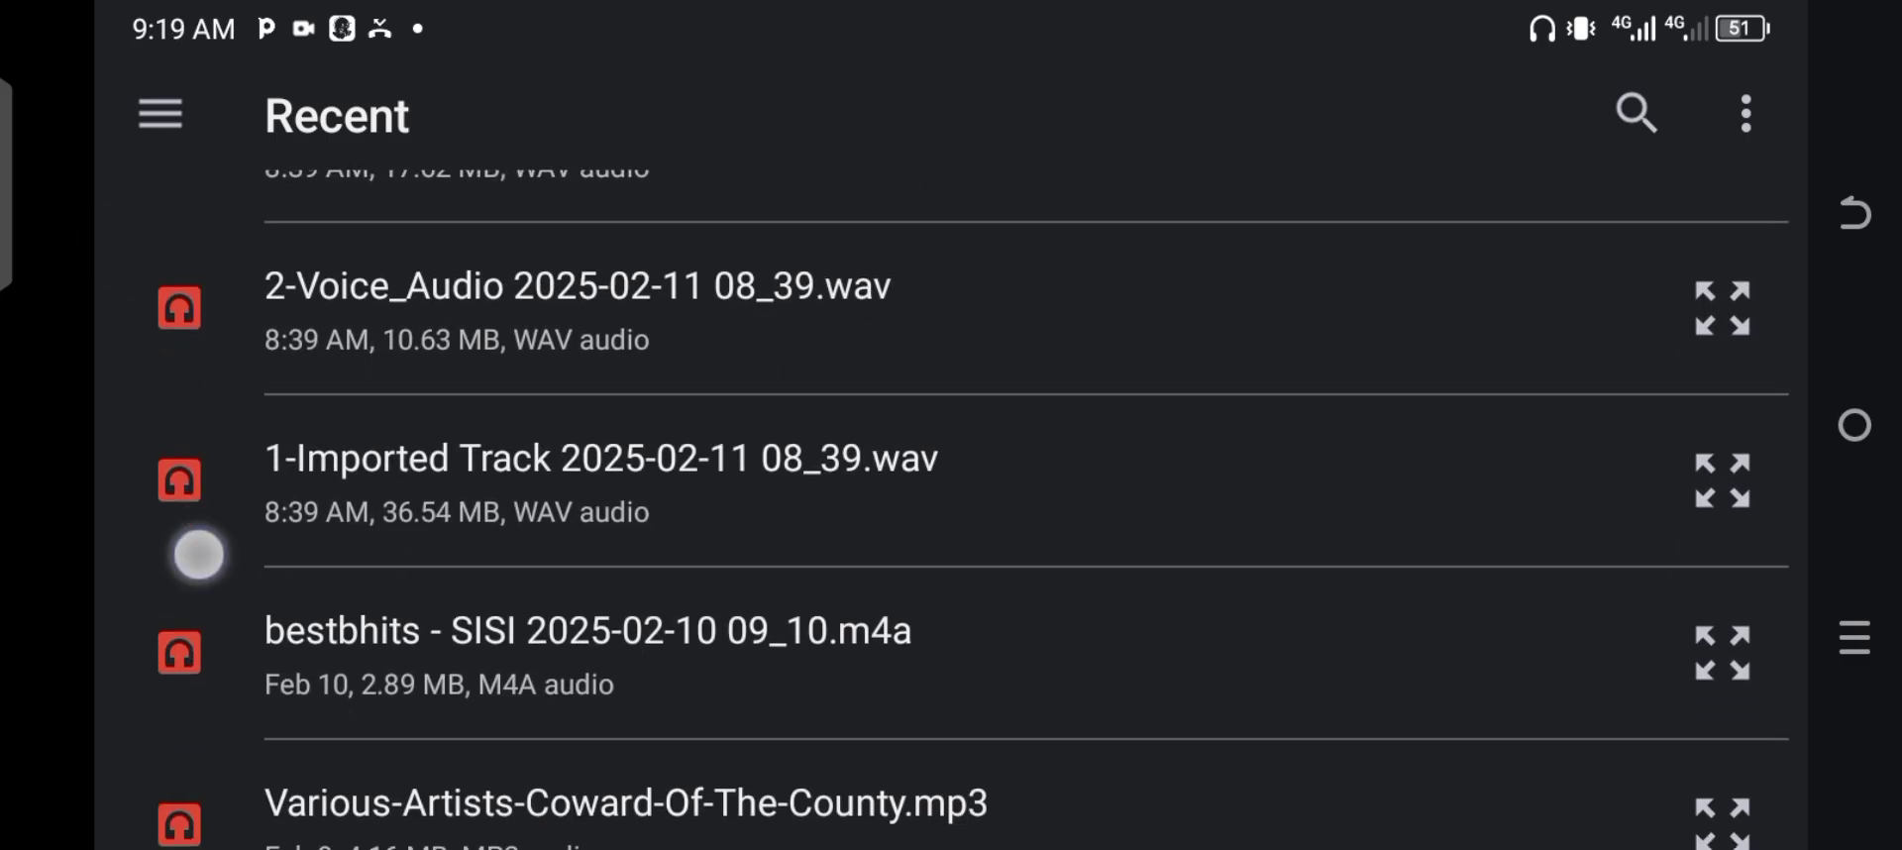
left_click_drag(198, 554, 169, 730)
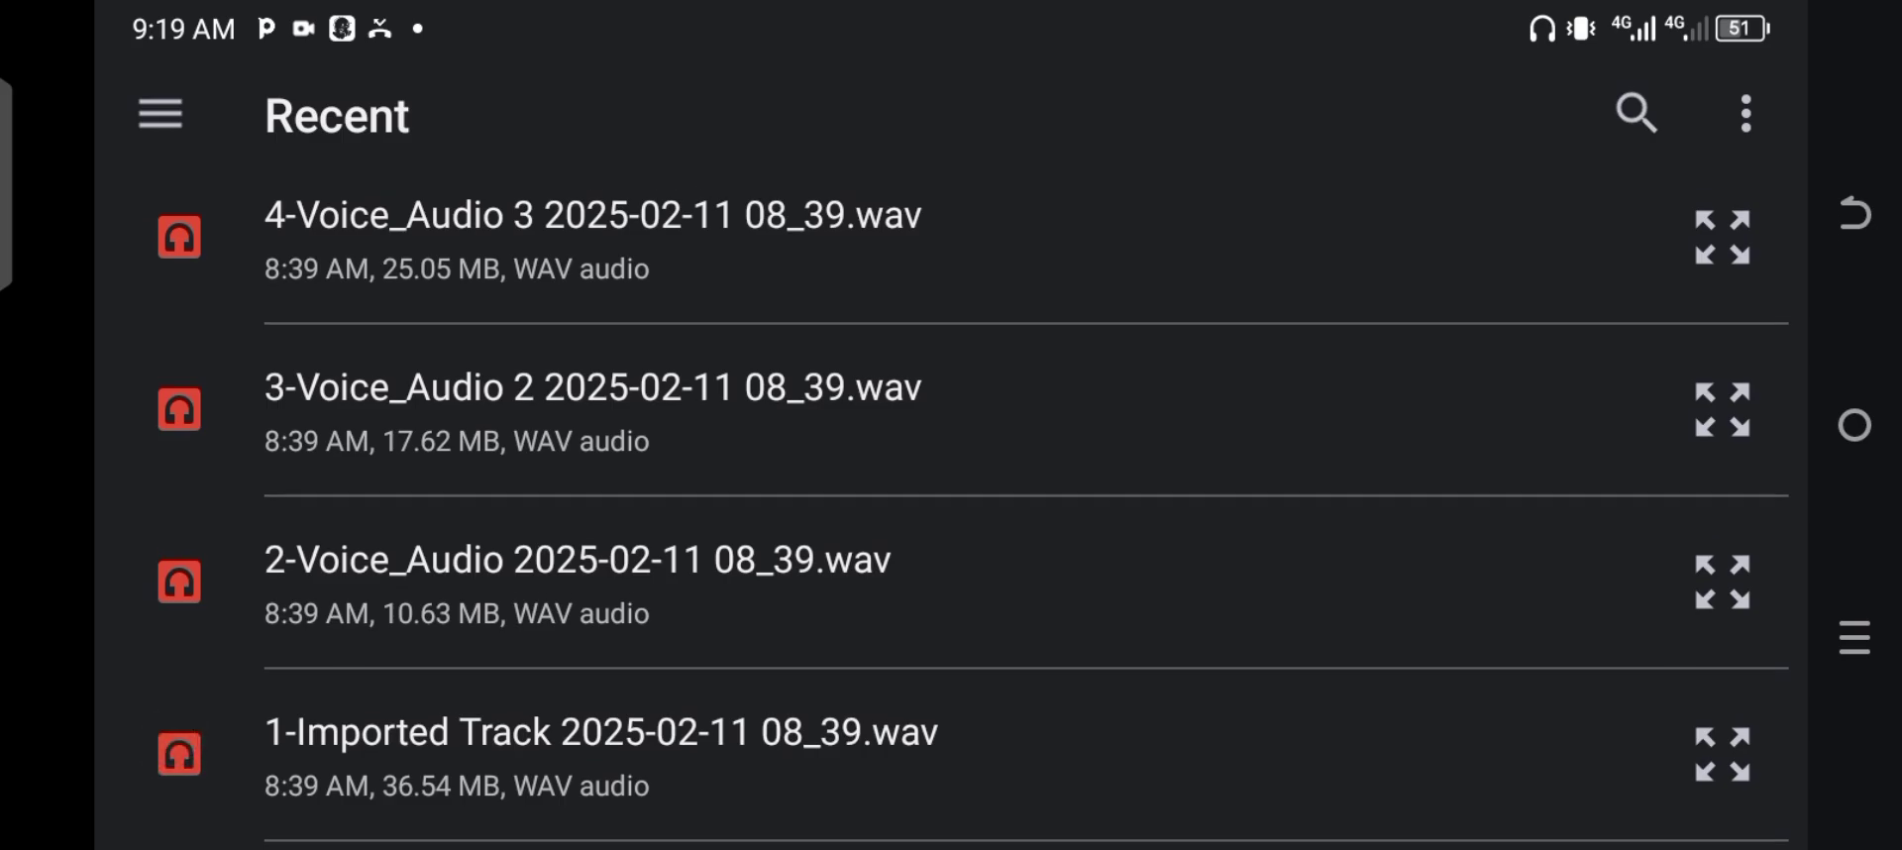
- Select the eight WAV files, 1-Imported Track through 9-Voice_Audio 8, and confirm
left_click(307, 740)
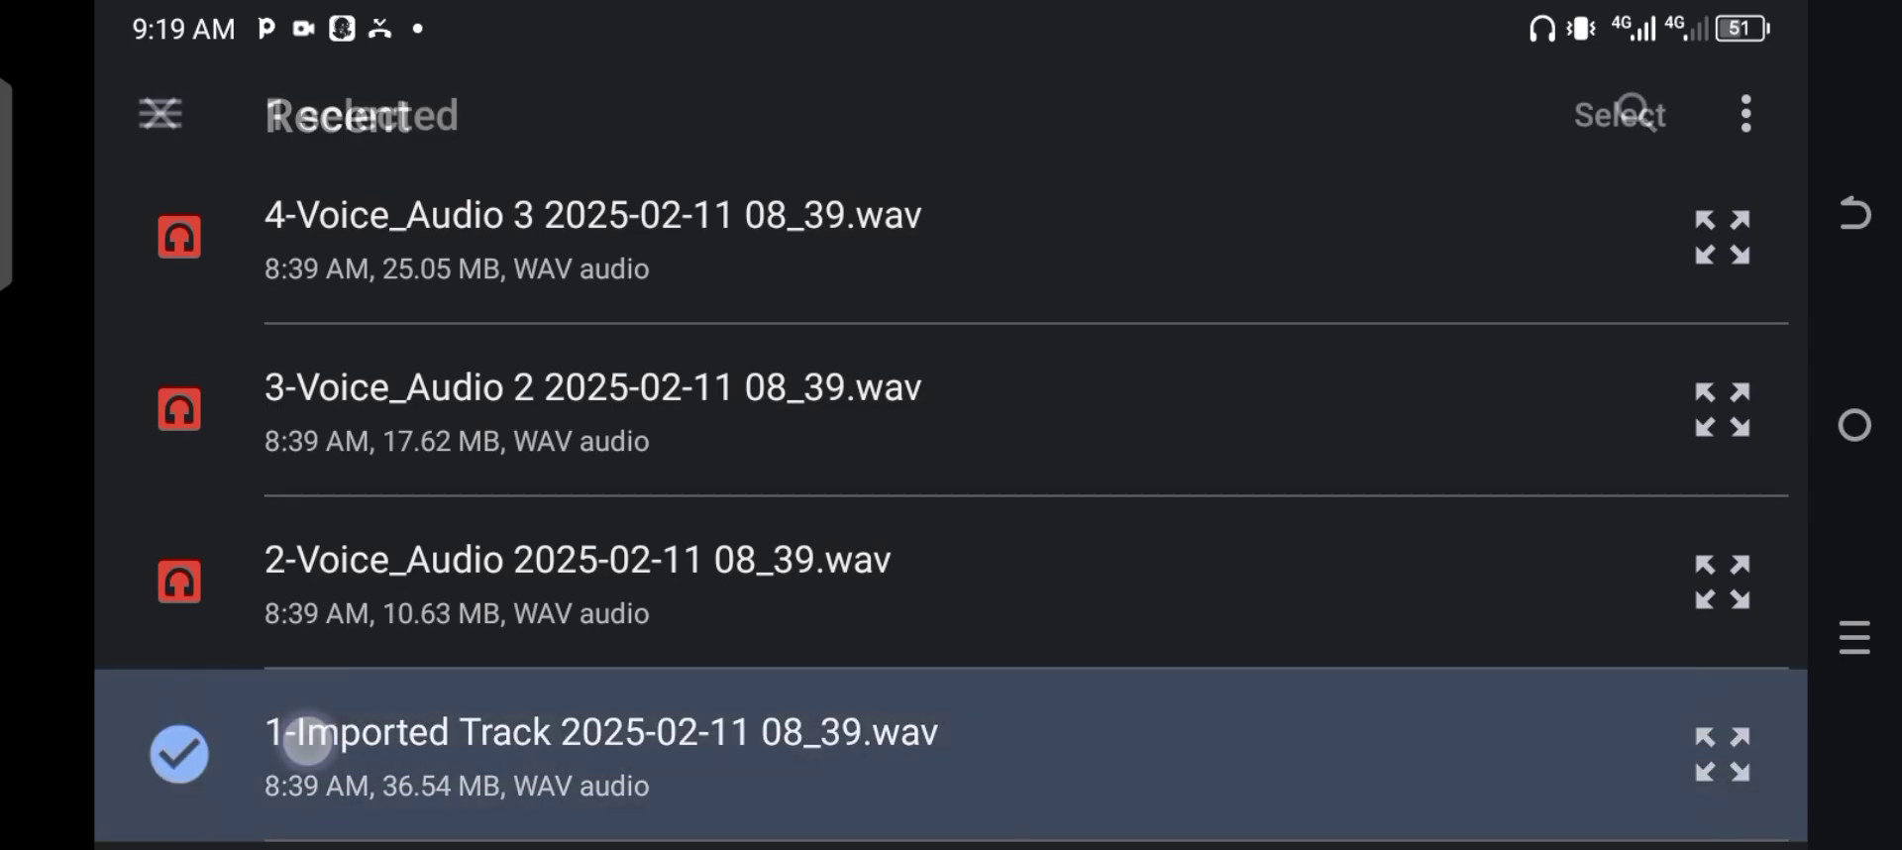
left_click(288, 607)
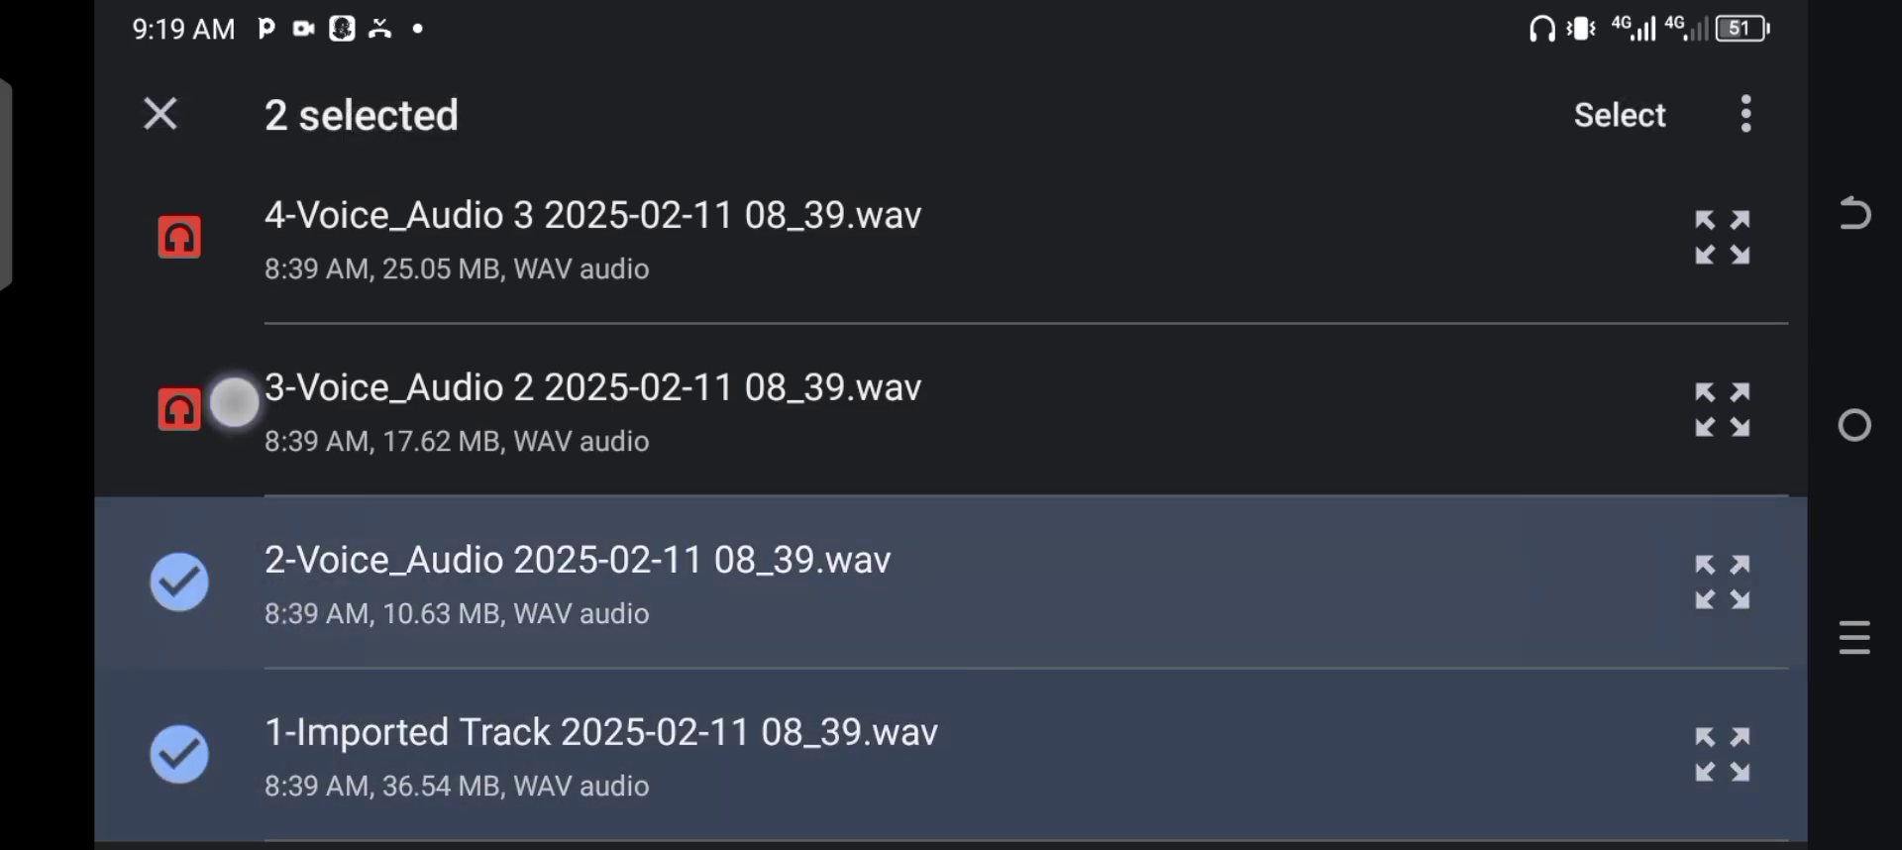
left_click(234, 408)
left_click_drag(294, 637, 293, 842)
left_click(260, 474)
left_click(218, 306)
left_click_drag(331, 614, 331, 743)
left_click(273, 413)
left_click(212, 241)
left_click_drag(323, 479, 323, 700)
left_click(495, 351)
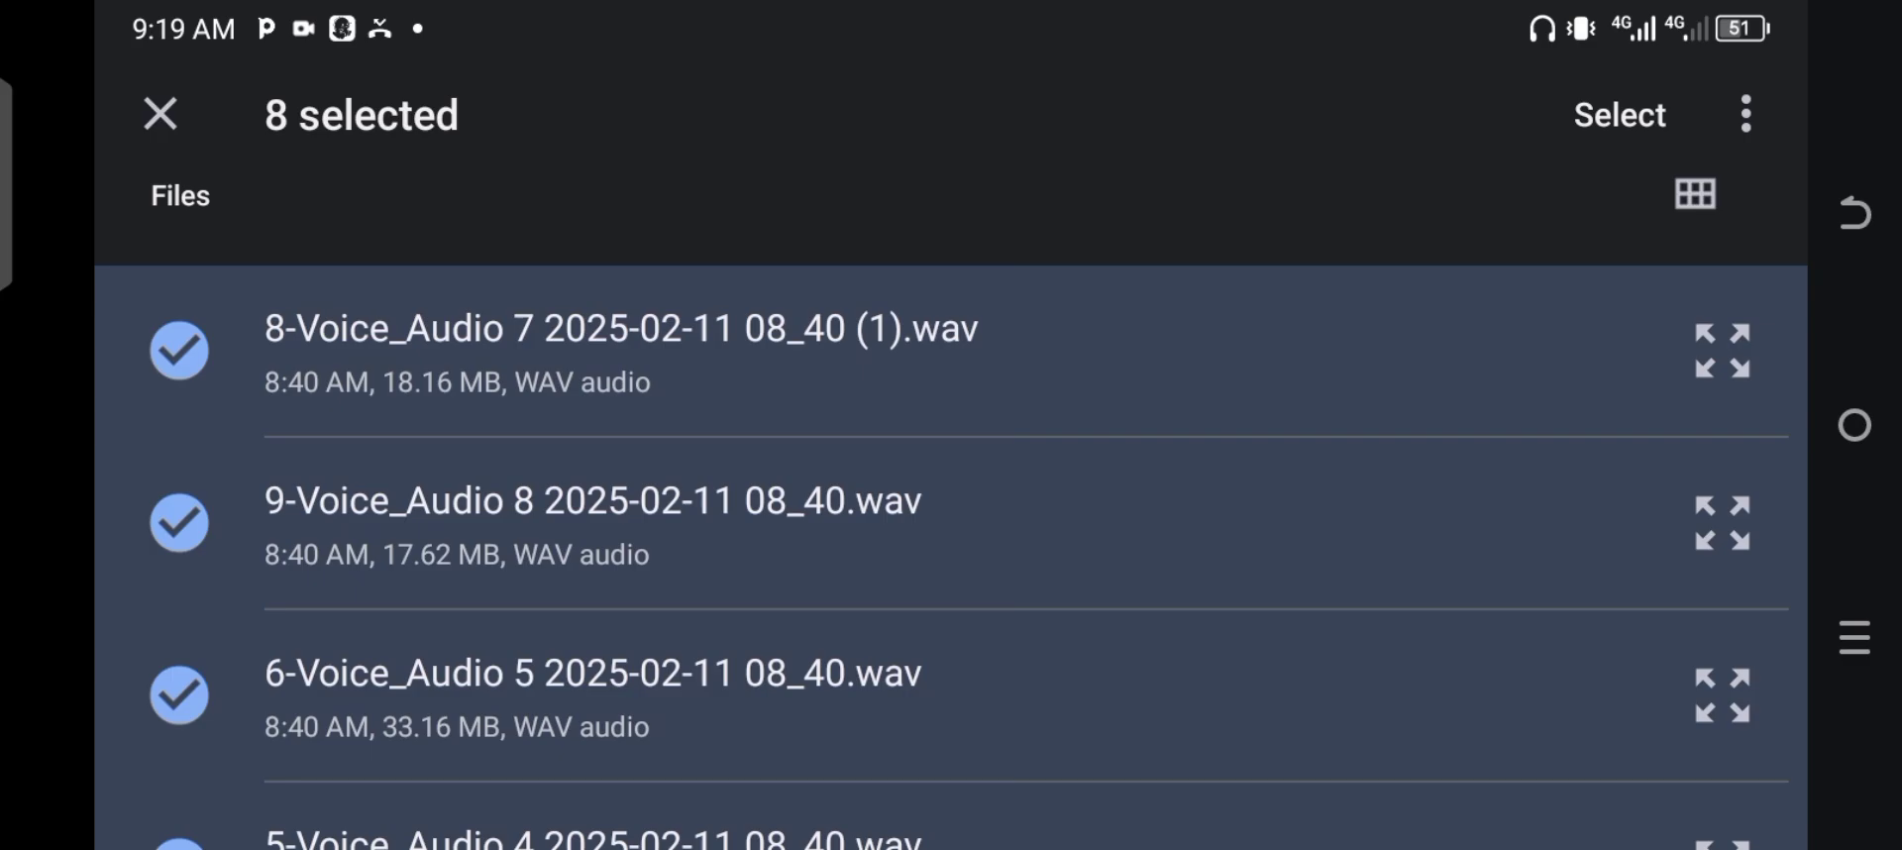
left_click(1625, 137)
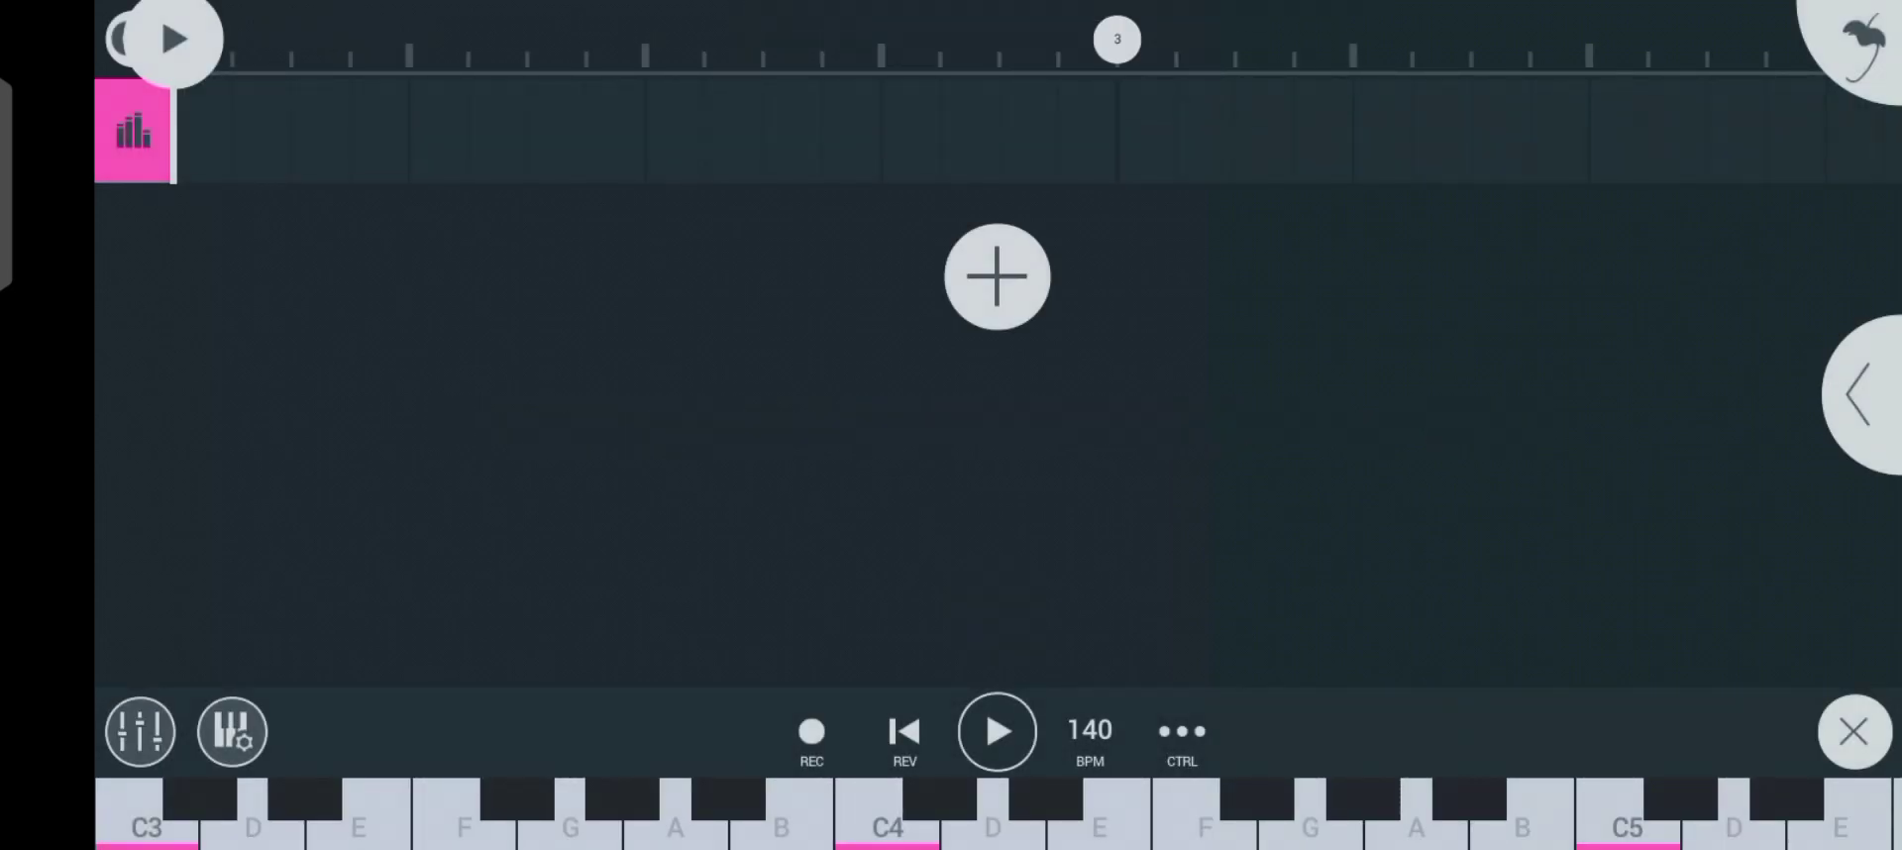
- Add an audio clip channel and browse to the My Samples folder
left_click(997, 276)
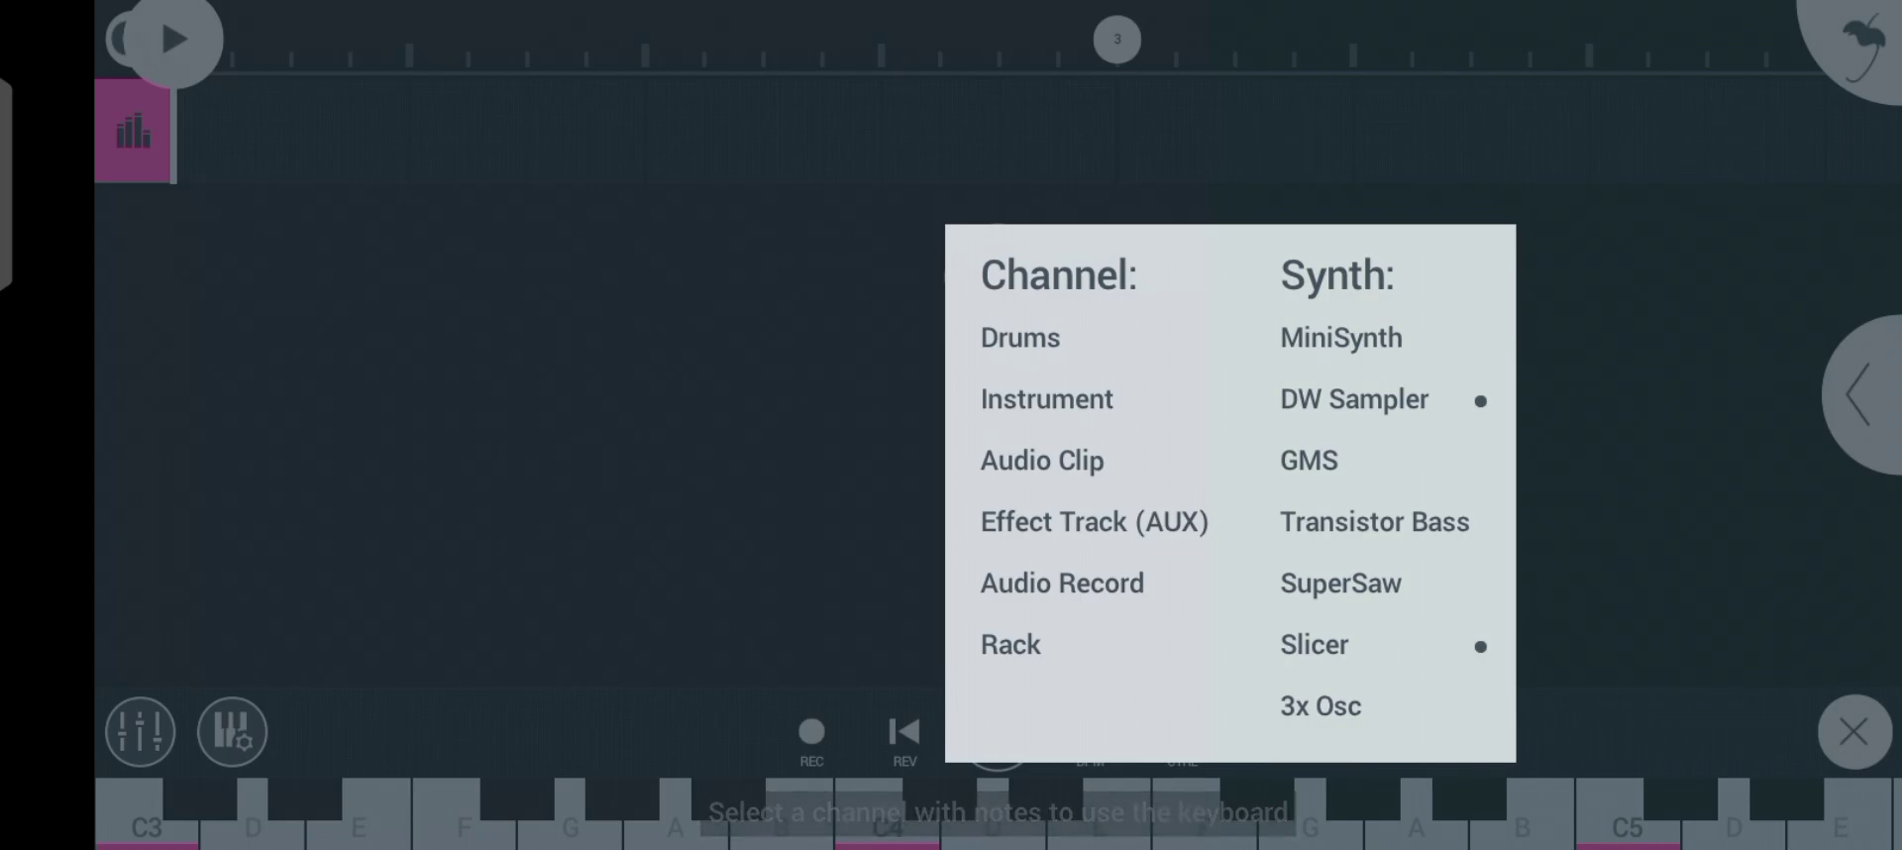
left_click(1119, 459)
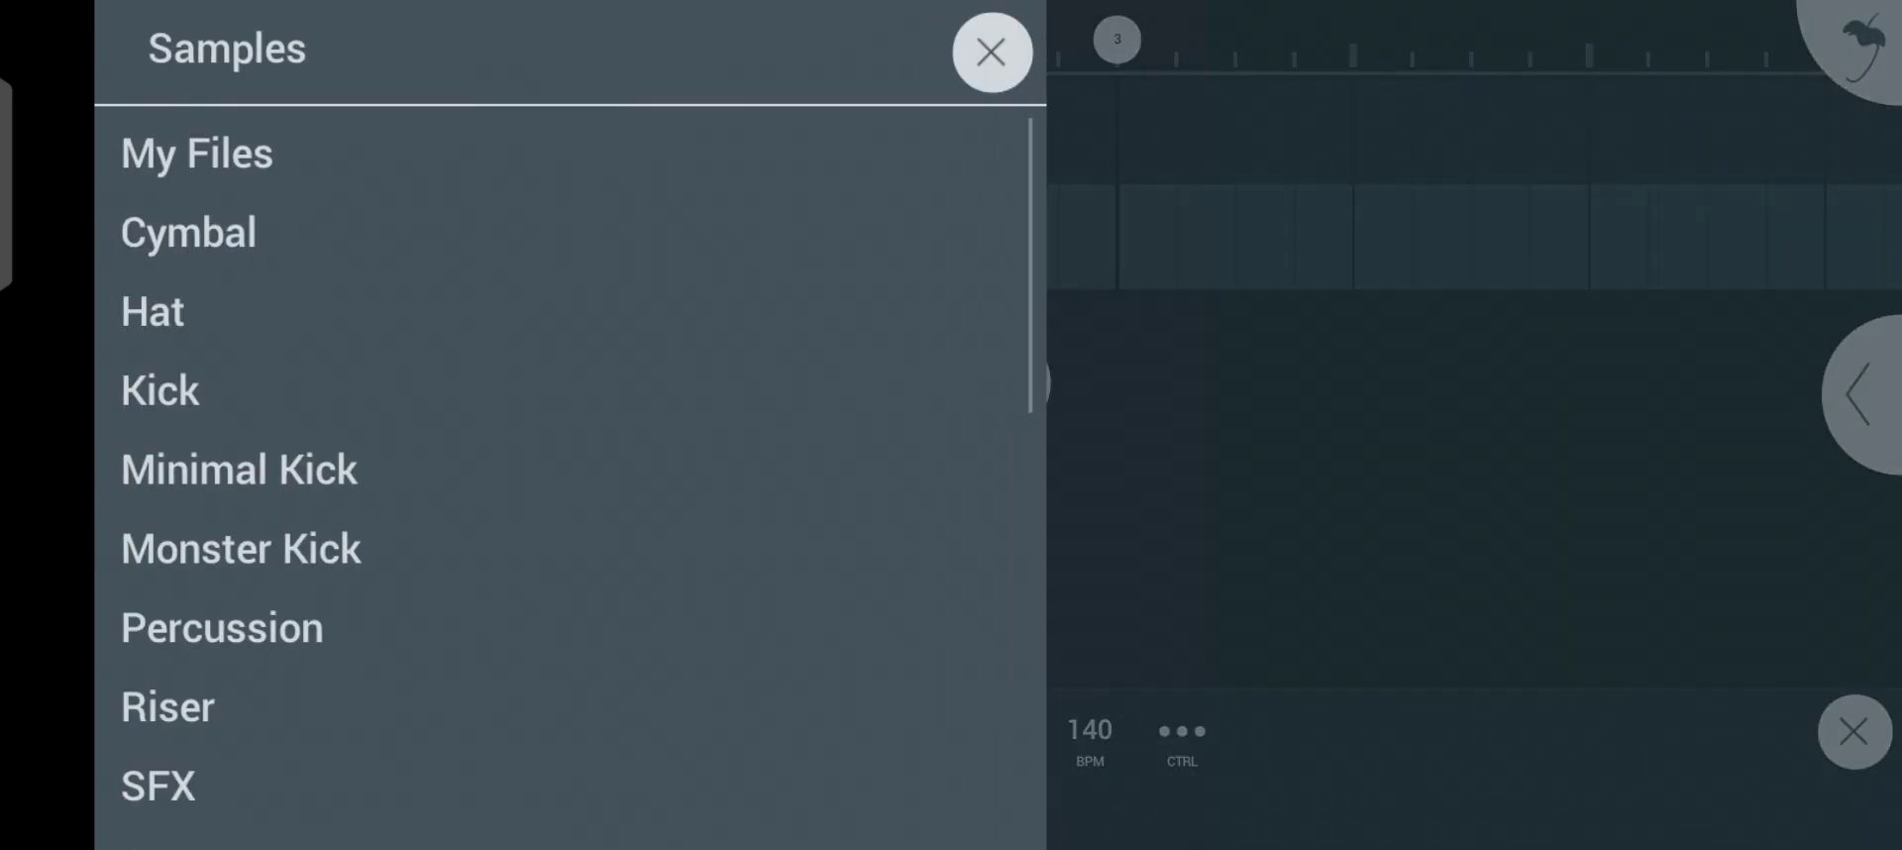
left_click(196, 154)
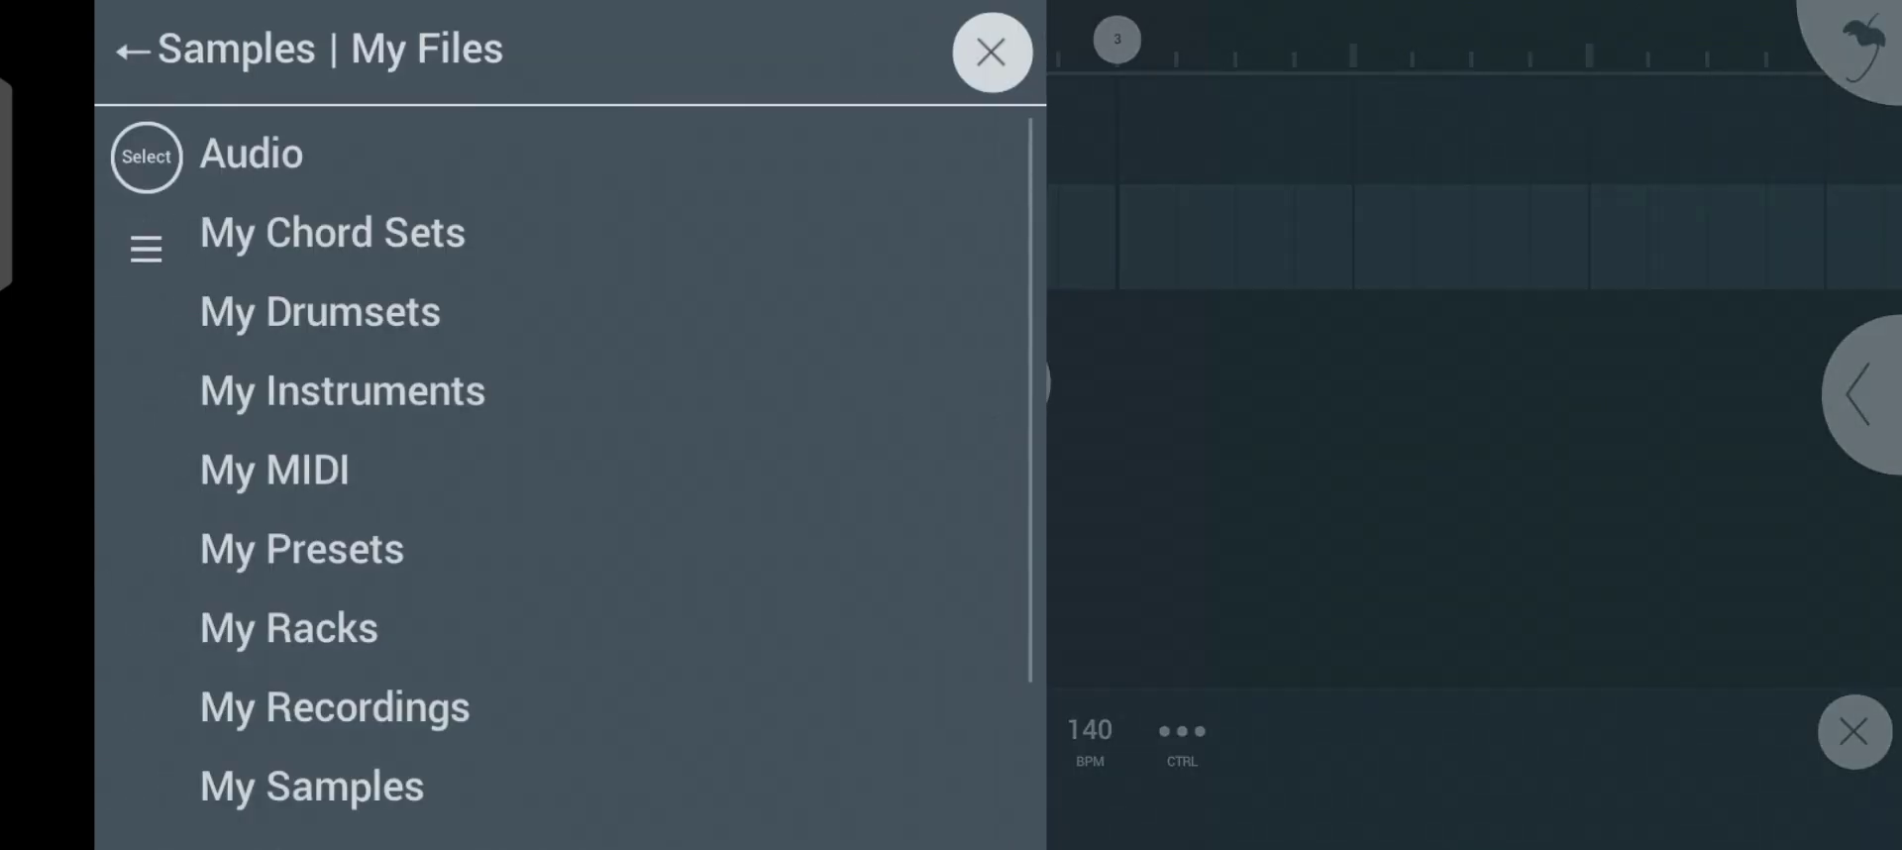
left_click_drag(208, 495, 187, 360)
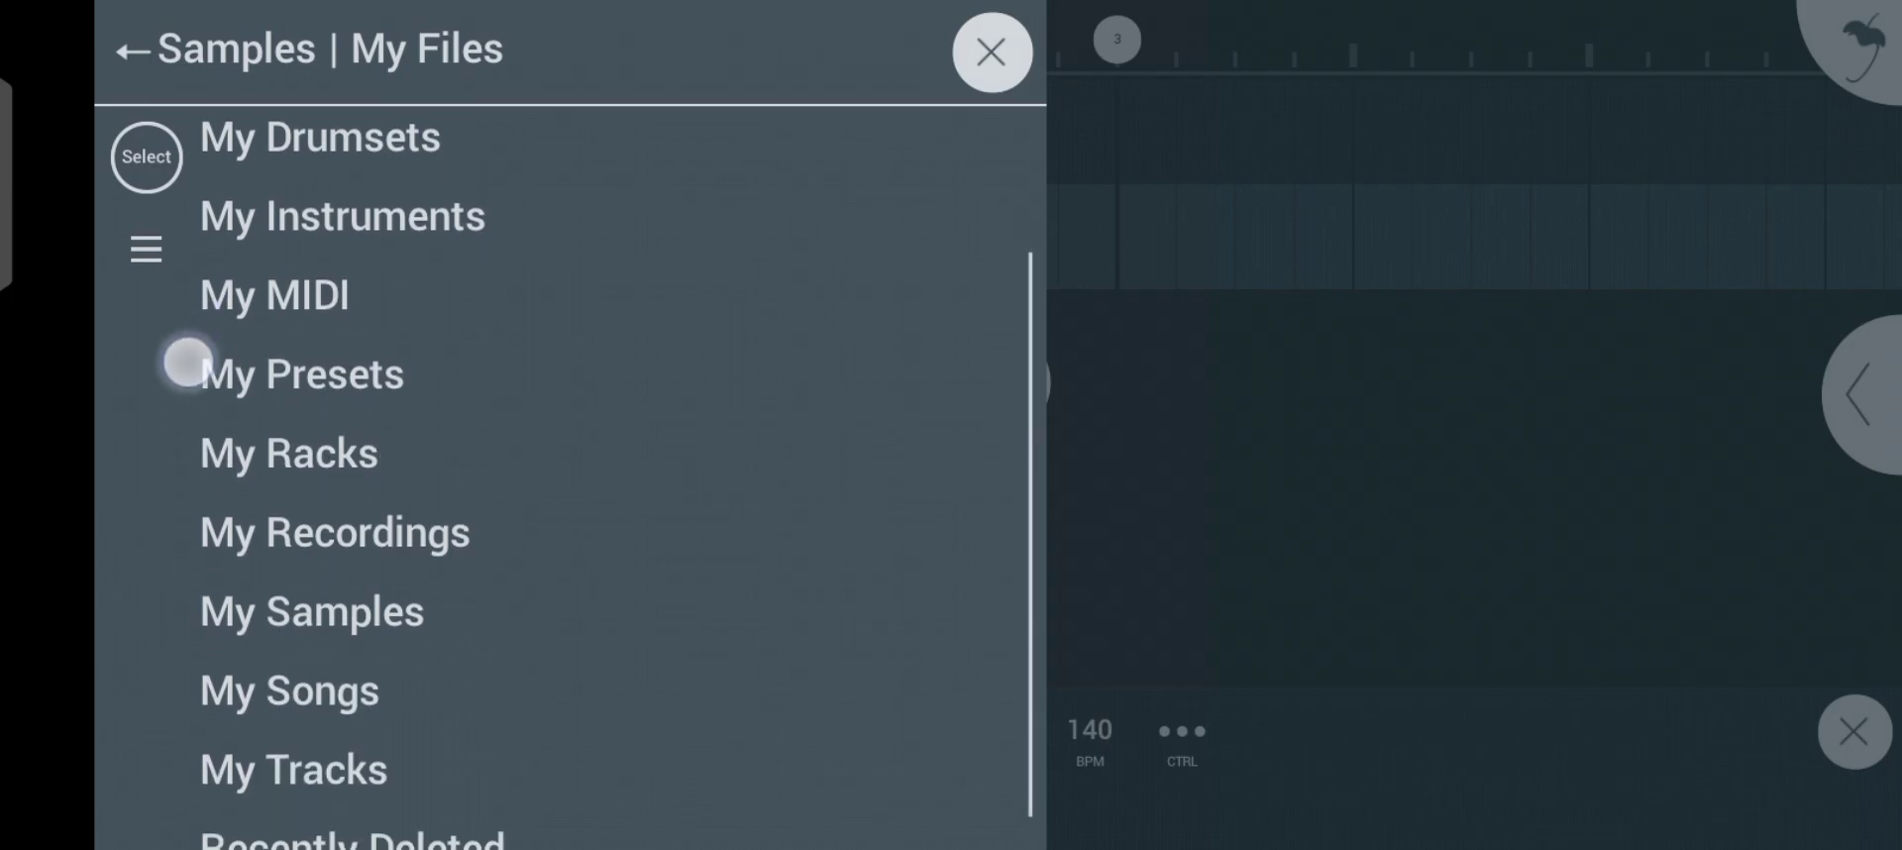
left_click(262, 614)
left_click_drag(221, 565, 165, 215)
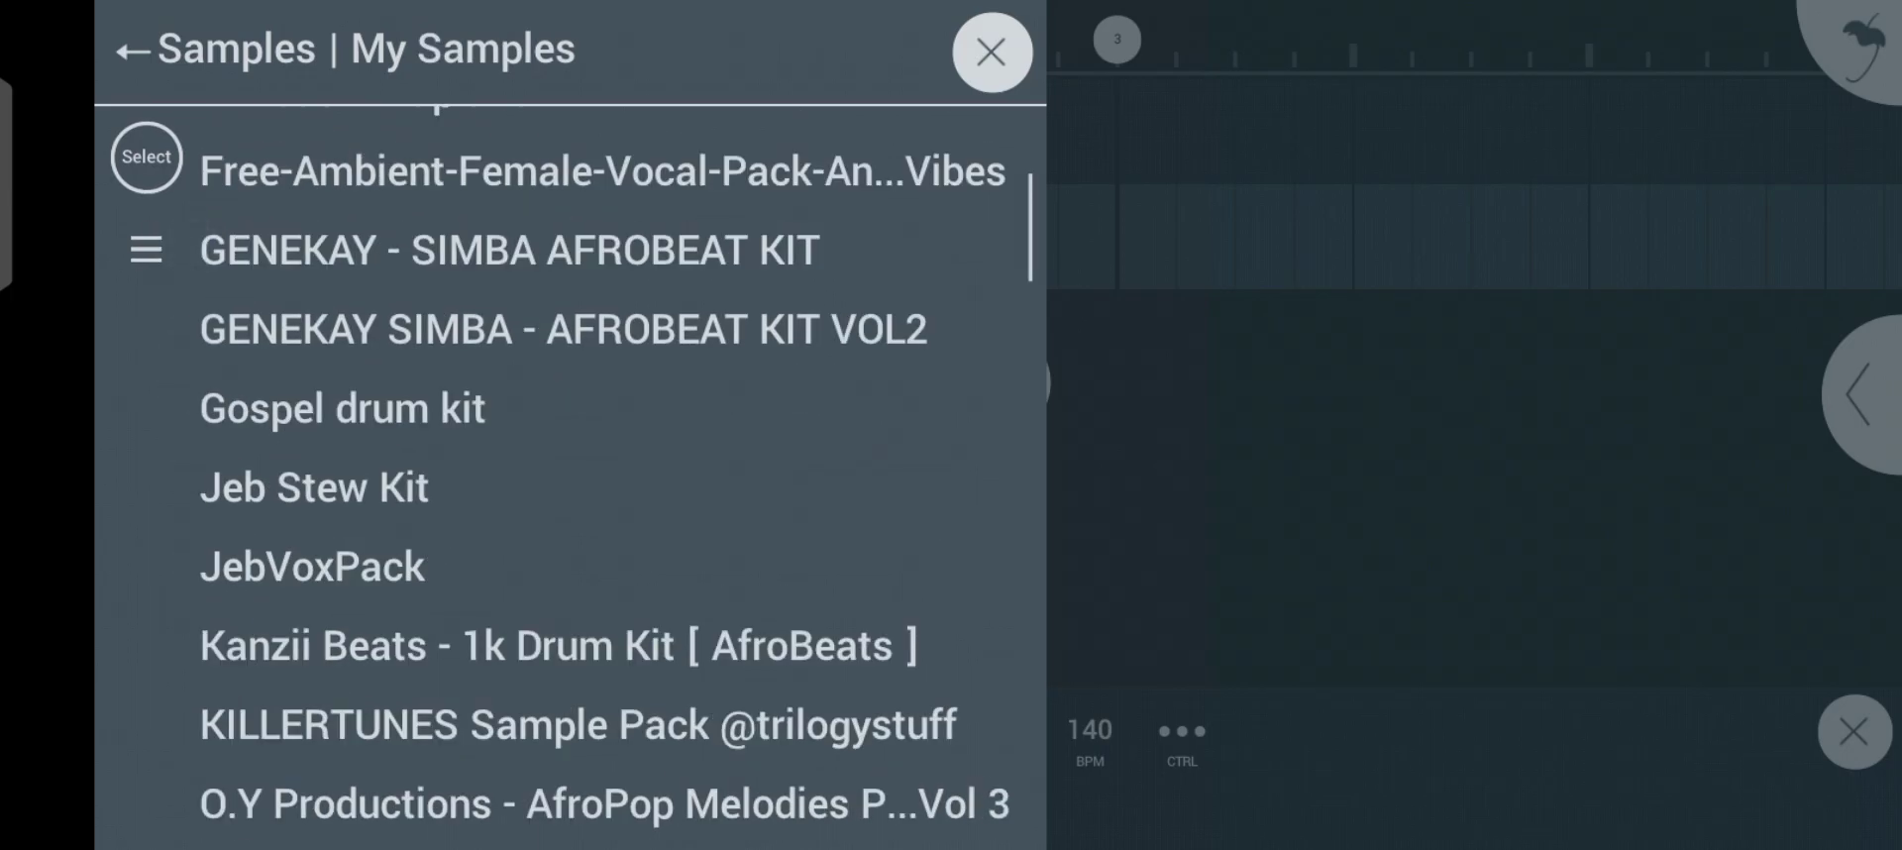
mouse_move(229, 501)
left_mouse_down()
mouse_move(178, 382)
mouse_move(187, 472)
left_mouse_up()
- Select the vocal WAV files, 1-Imported Track through 9-Voice_Audio 8, and send them to the playlist
left_click(227, 330)
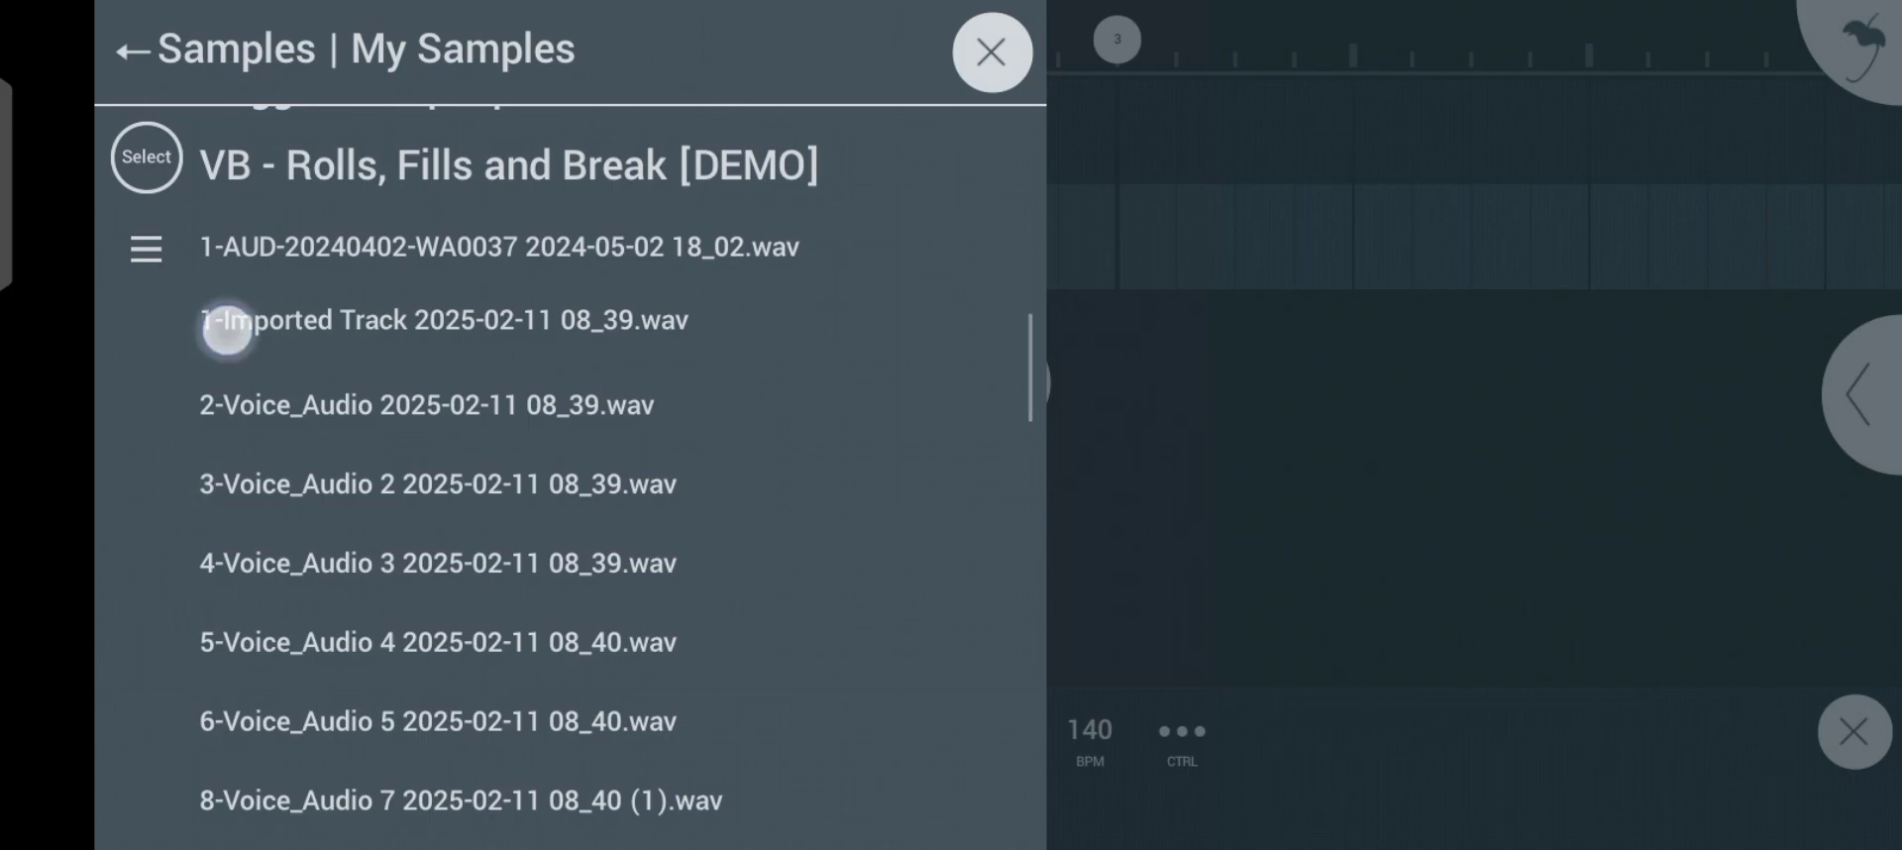
left_click(210, 398)
left_click(212, 475)
left_click(235, 564)
left_click_drag(187, 391, 188, 268)
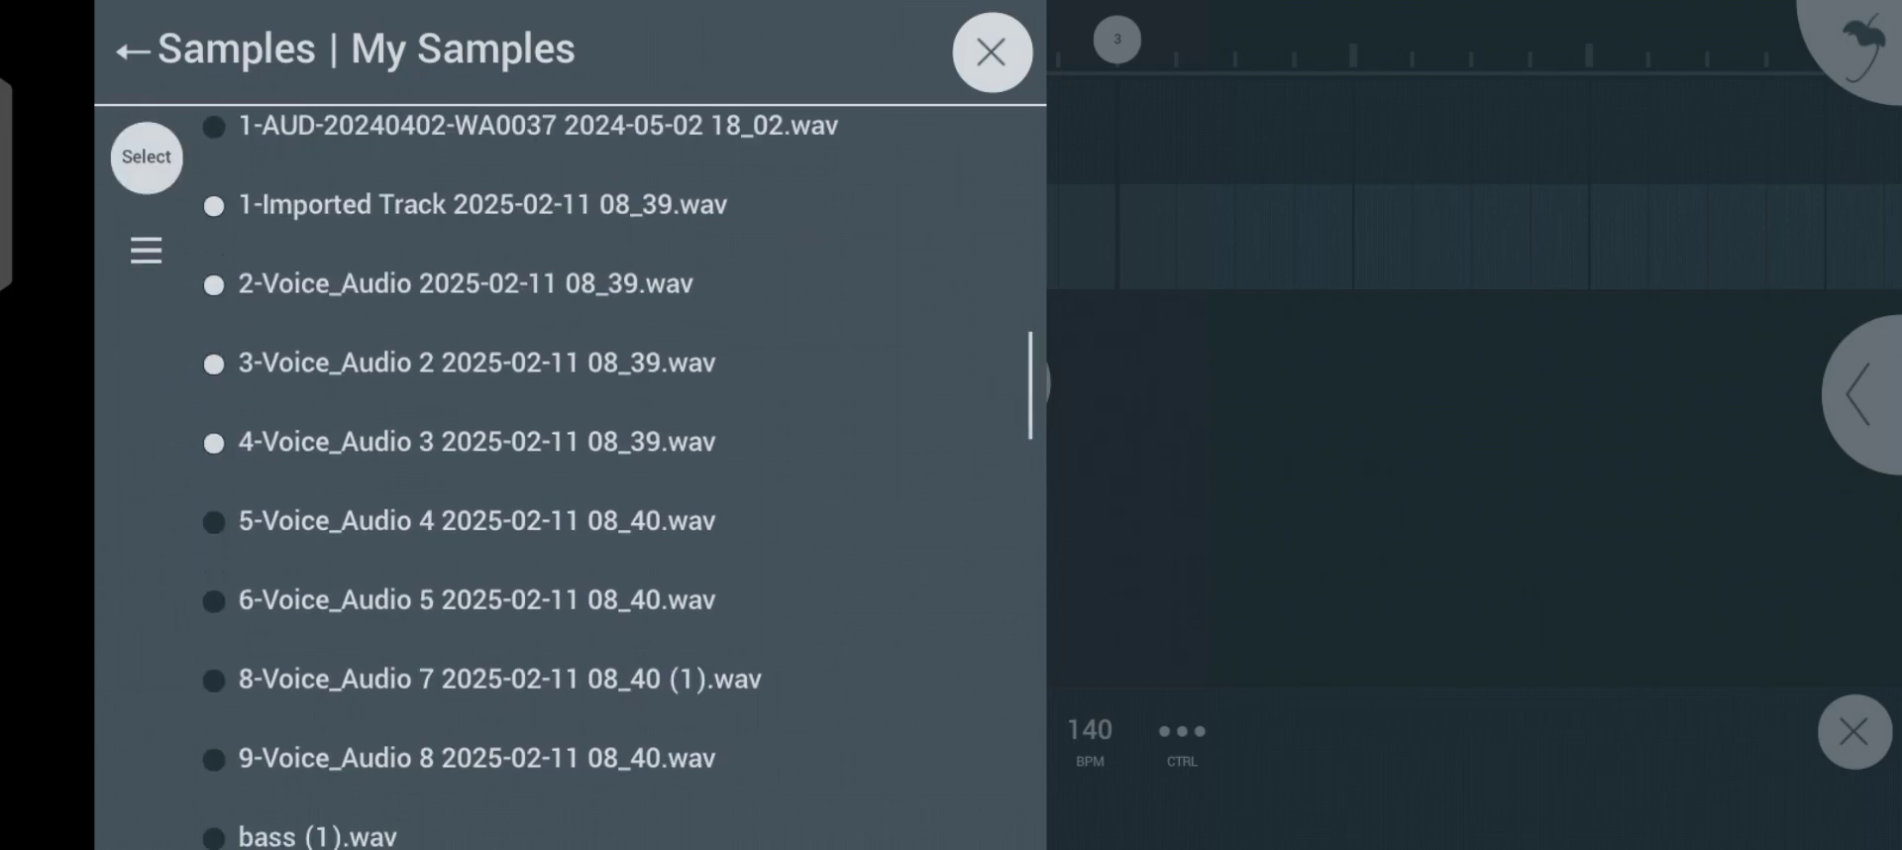
left_click(211, 584)
left_click(210, 662)
left_click(210, 740)
left_click(124, 244)
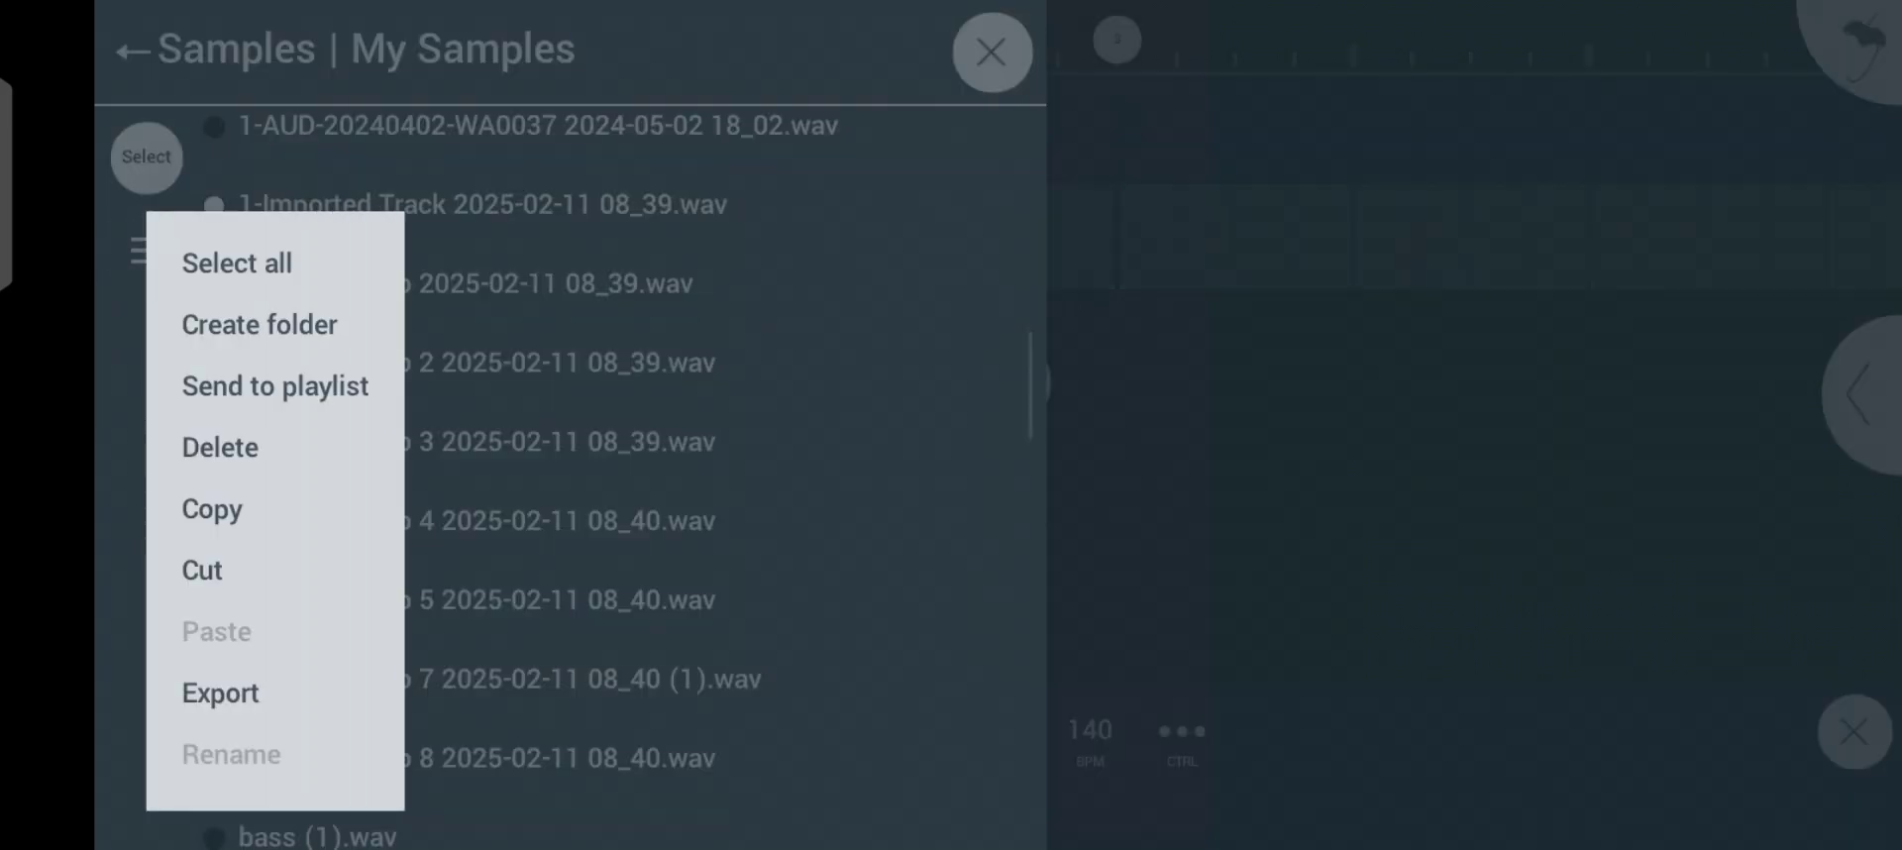
left_click(210, 384)
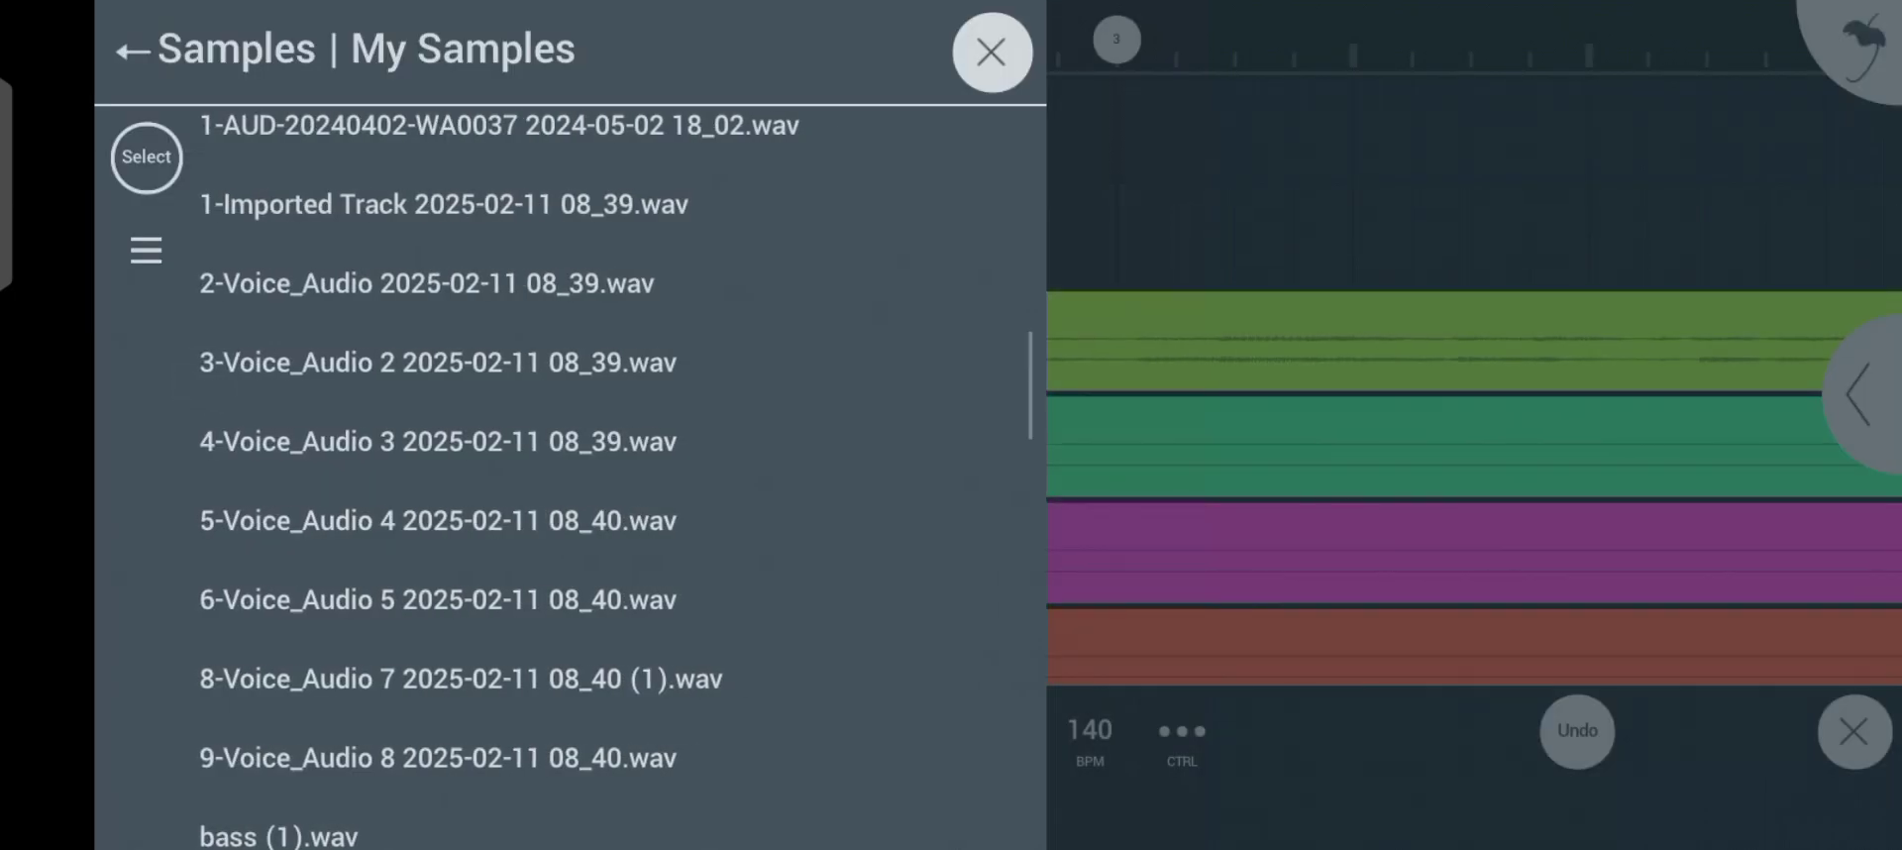
- Close the samples browser and scroll through the playlist
left_click(1618, 213)
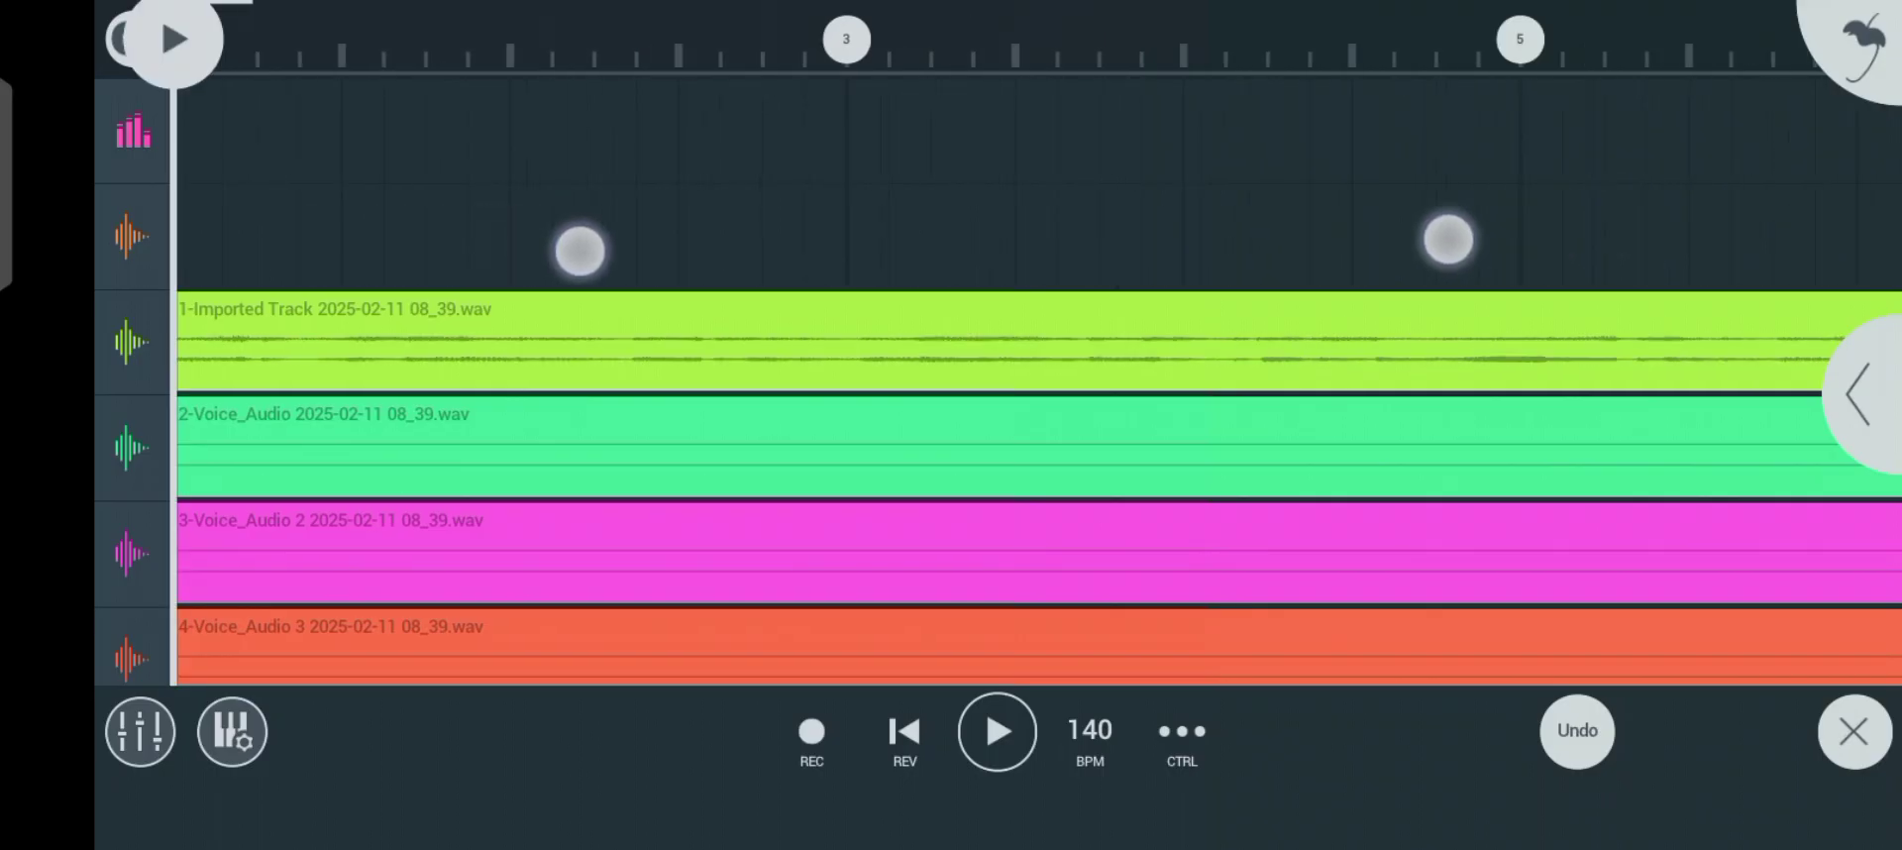
scroll(996, 238, "down", 5)
scroll(996, 228, "down", 3)
scroll(954, 223, "down", 3)
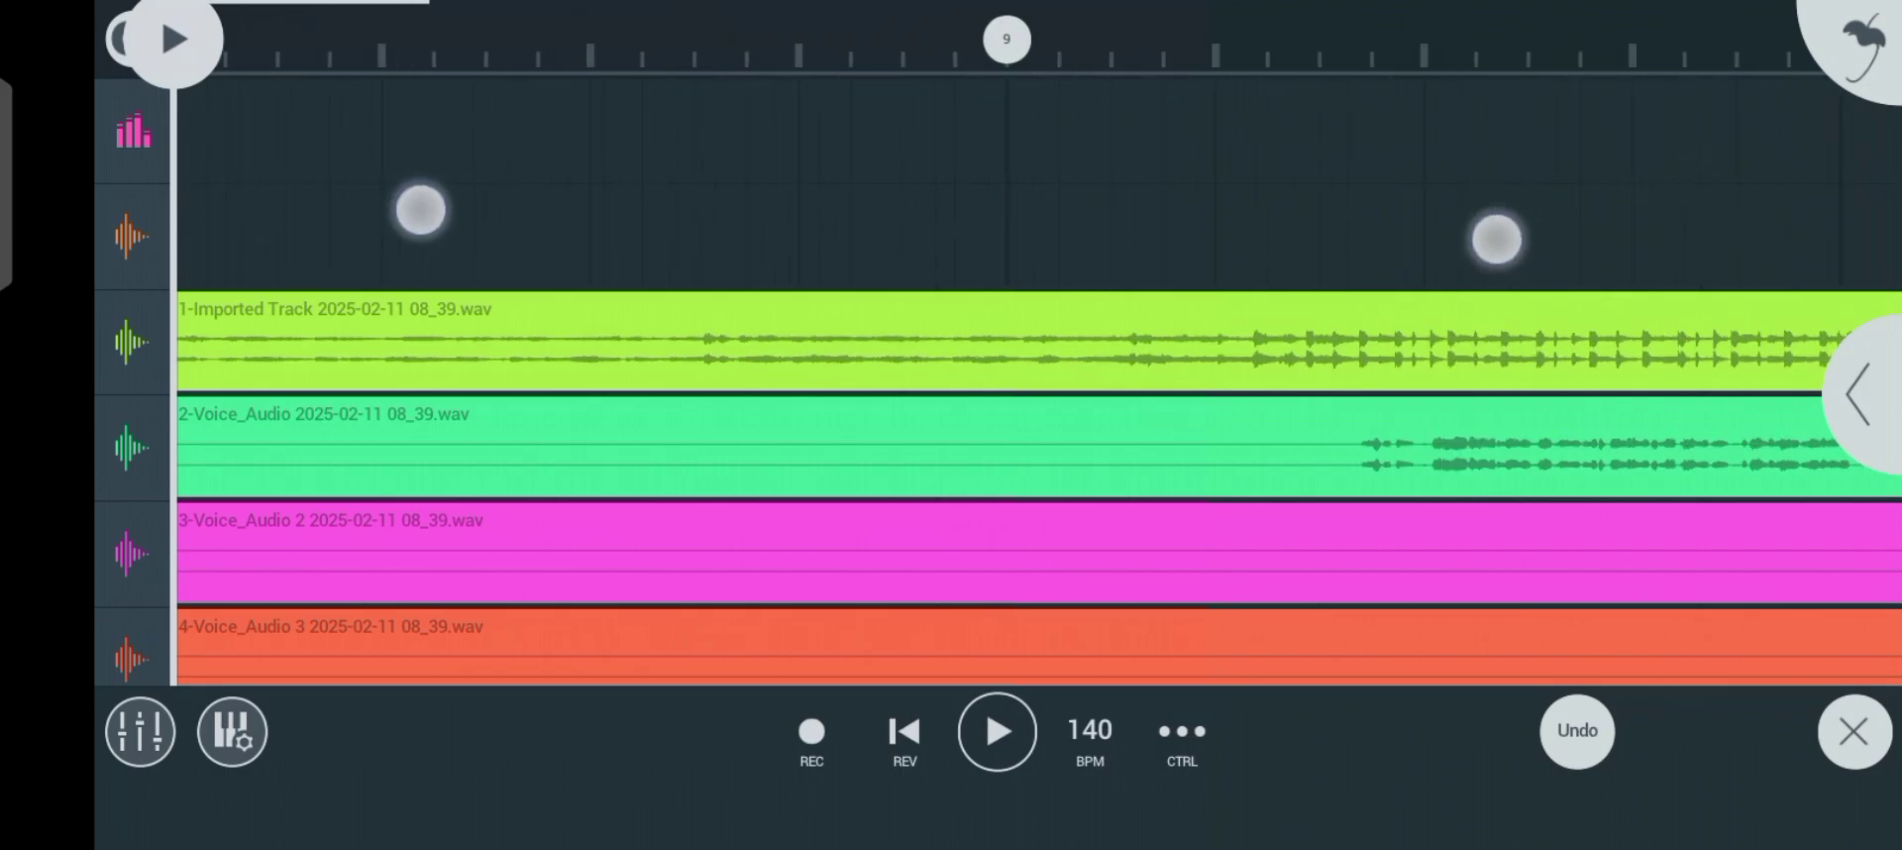
- Delete the empty top channel and confirm the deletion
left_click(116, 252)
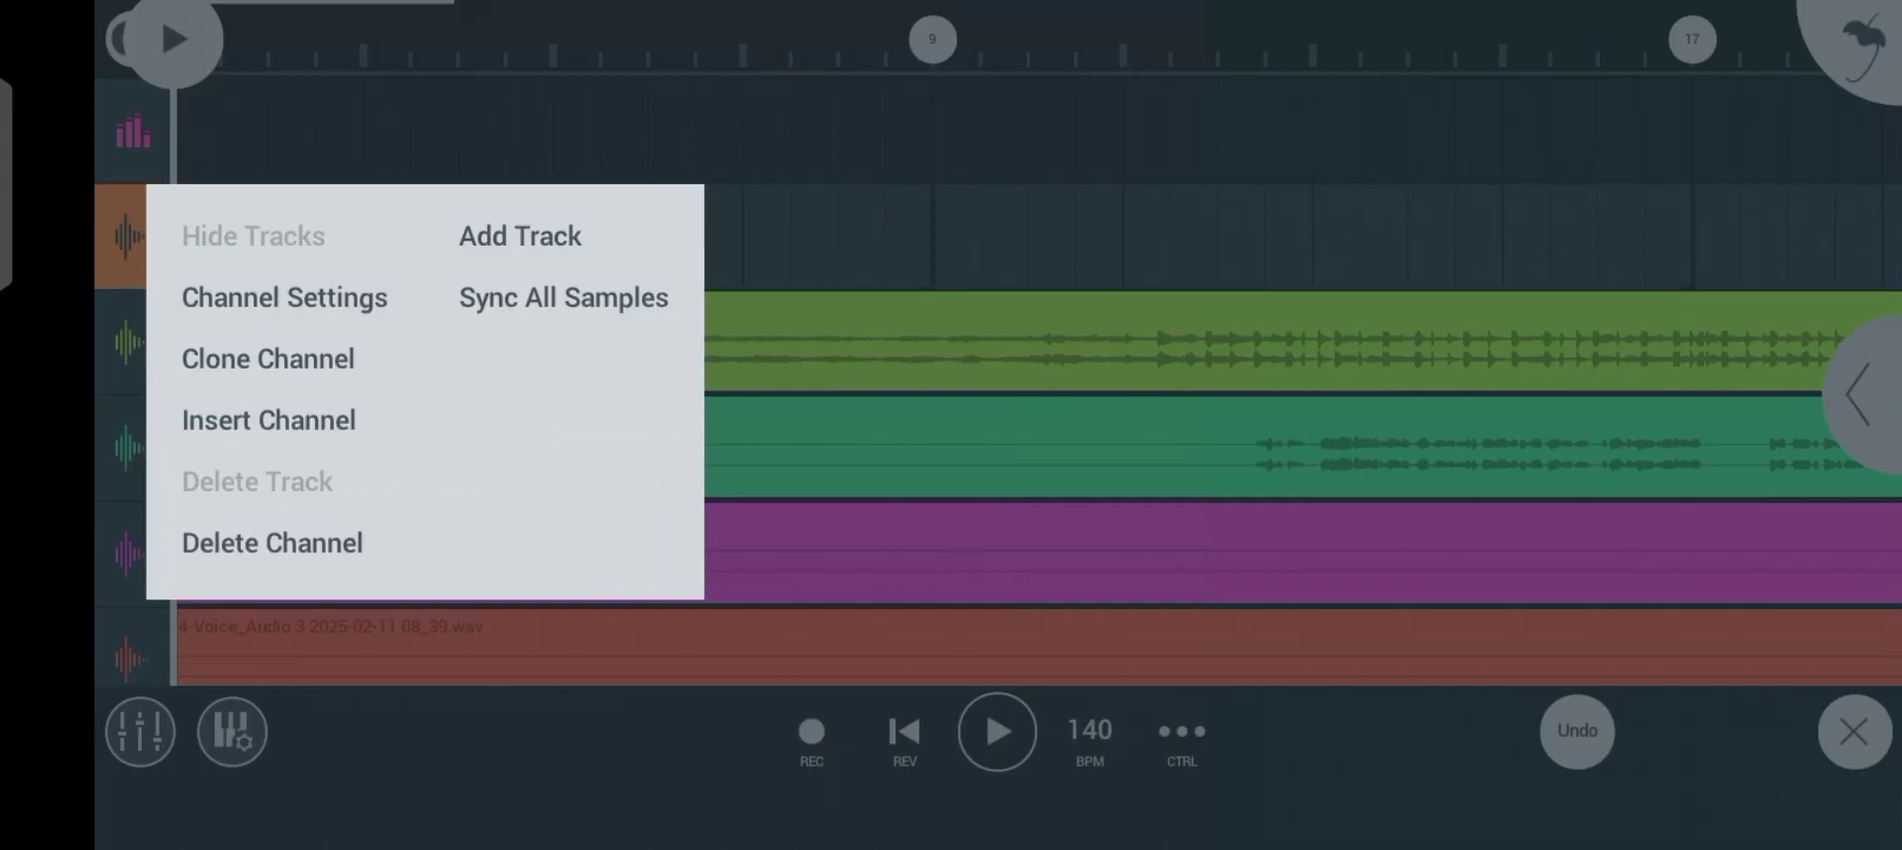
left_click(272, 543)
left_click(885, 464)
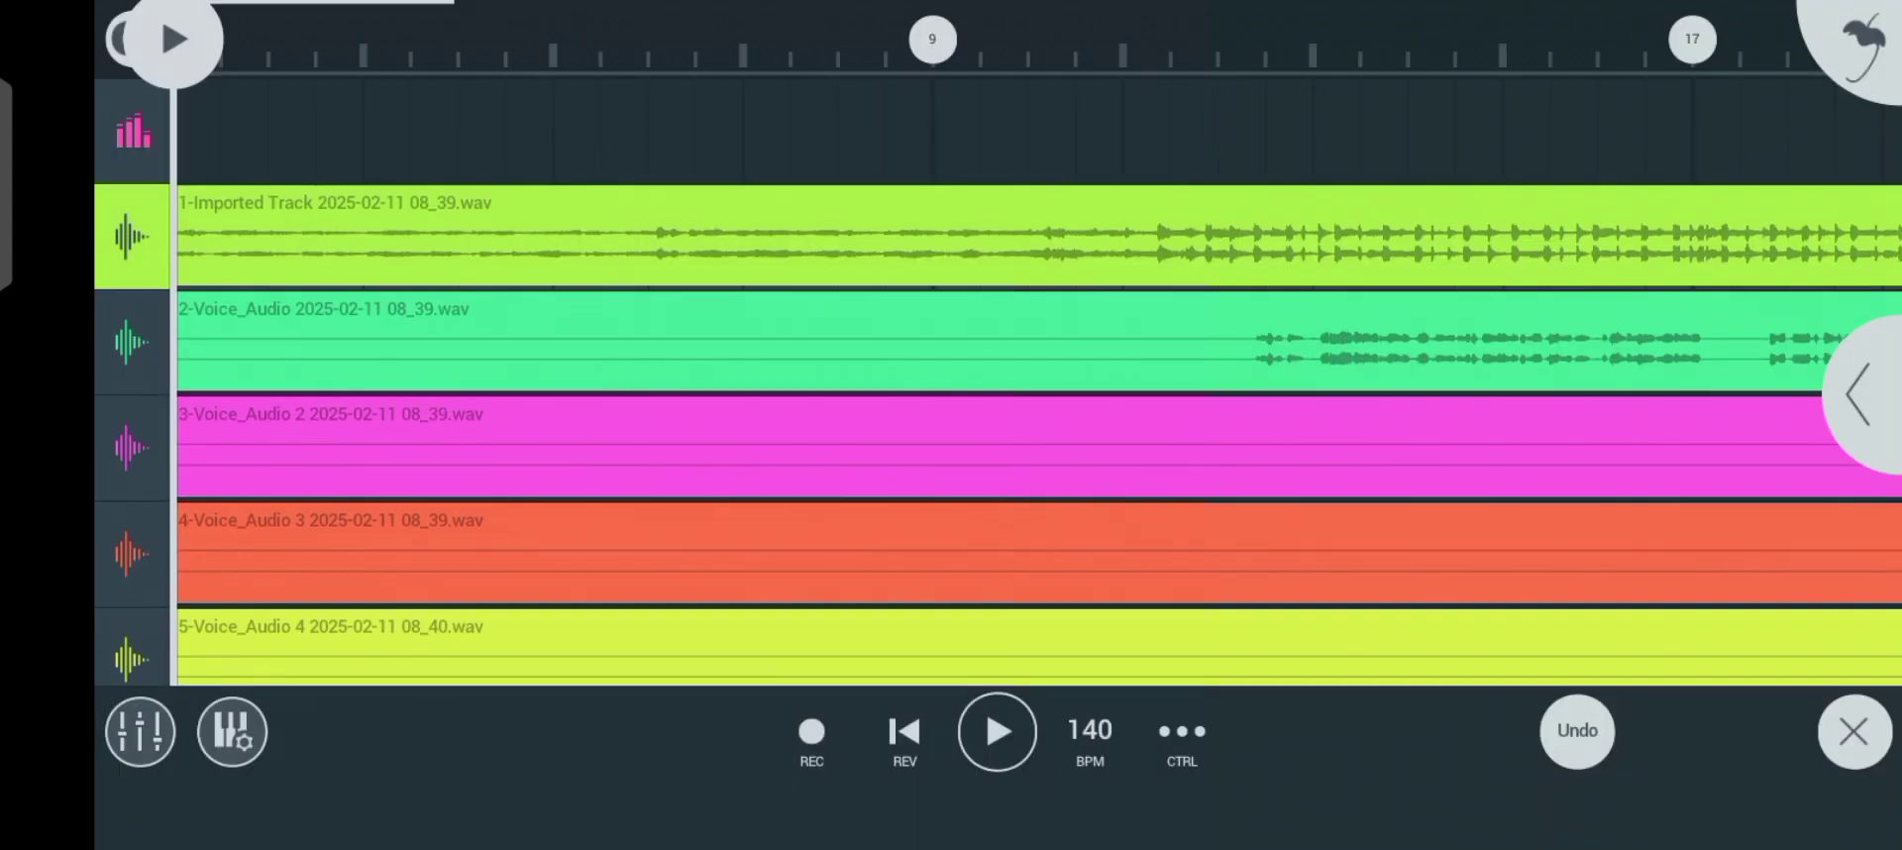
scroll(1000, 626, "down", 3)
scroll(1000, 626, "down", 3)
- Trim the silent starts of 2-Voice_Audio, 3-Voice_Audio 2 and 4-Voice_Audio 3
left_click(217, 378)
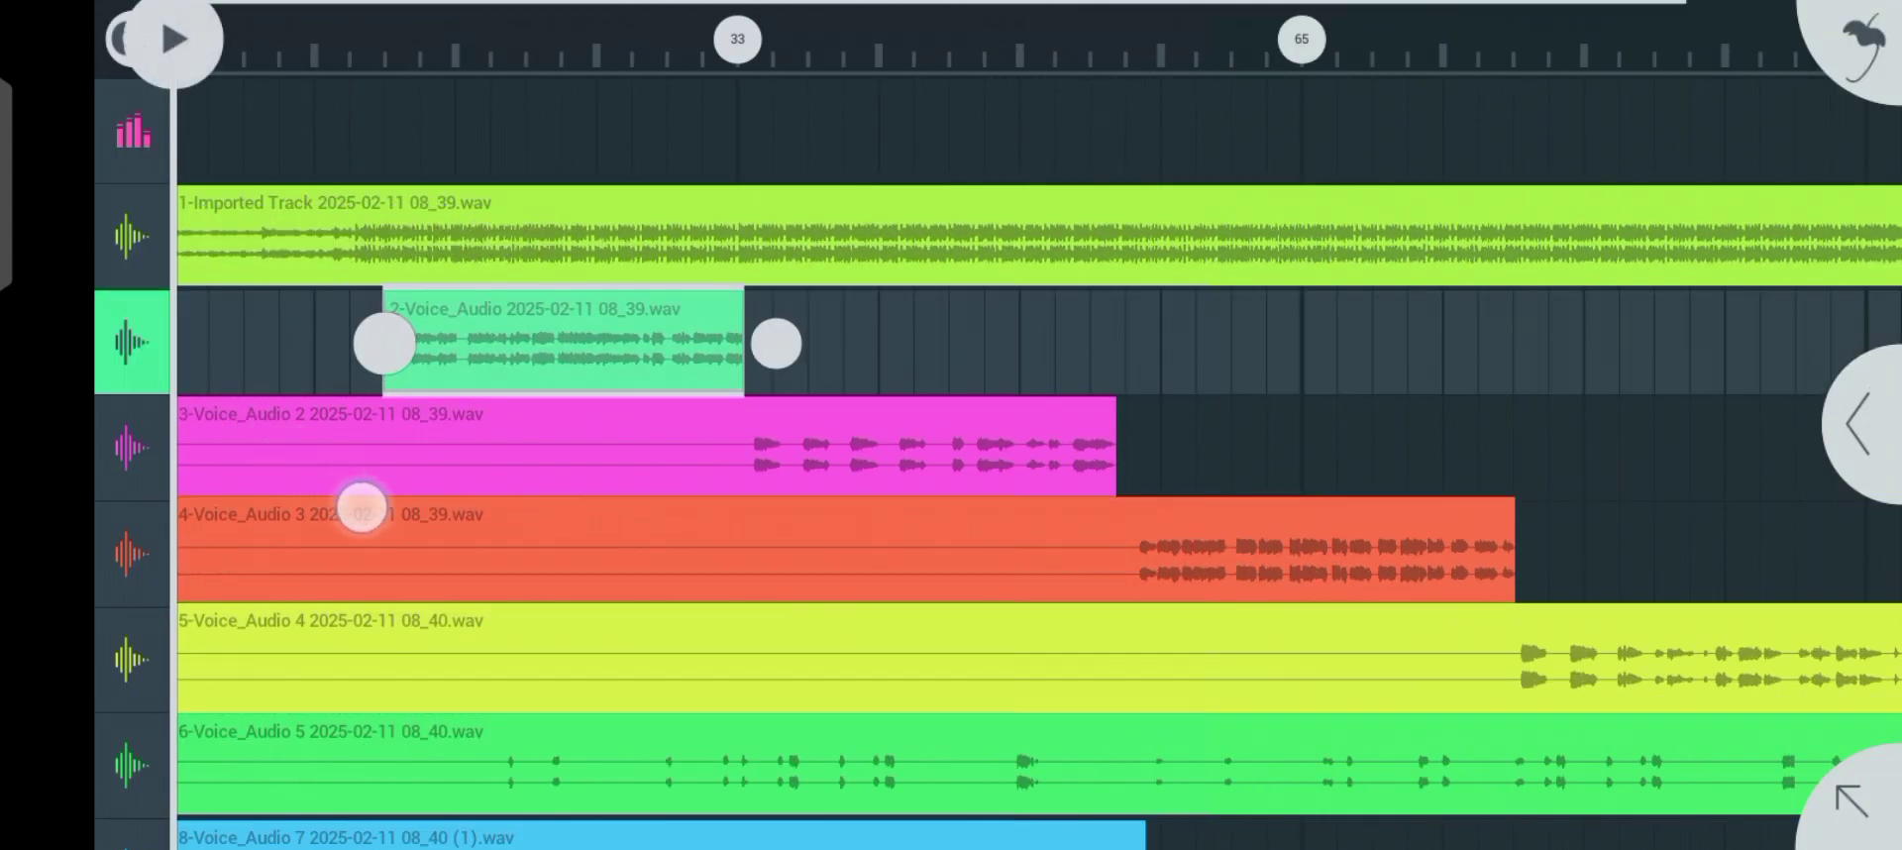
left_click_drag(382, 342, 277, 400)
left_click(276, 399)
left_click_drag(169, 437, 899, 437)
left_click(890, 575)
left_click_drag(169, 548, 1032, 548)
- Move 4-Voice_Audio 3 later onto the 2-Voice_Audio row and raise 9-Voice_Audio 8 two rows
left_click_drag(1243, 548, 1546, 297)
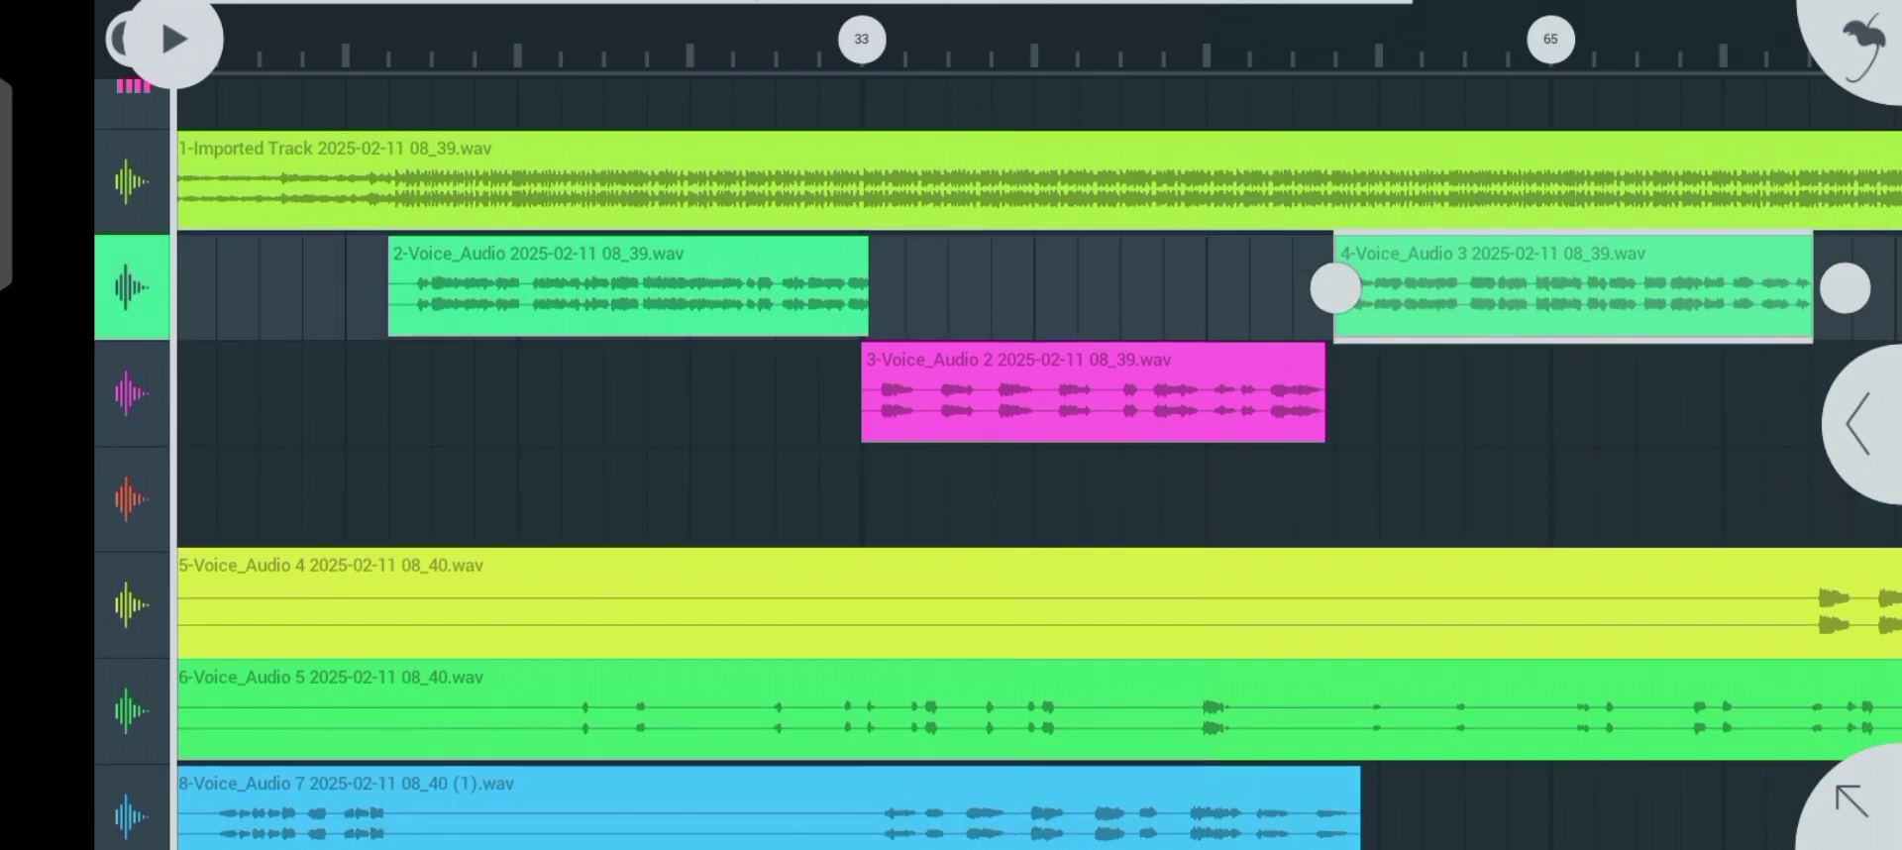
mouse_move(129, 604)
left_mouse_down()
mouse_move(173, 304)
mouse_move(1590, 198)
left_mouse_up()
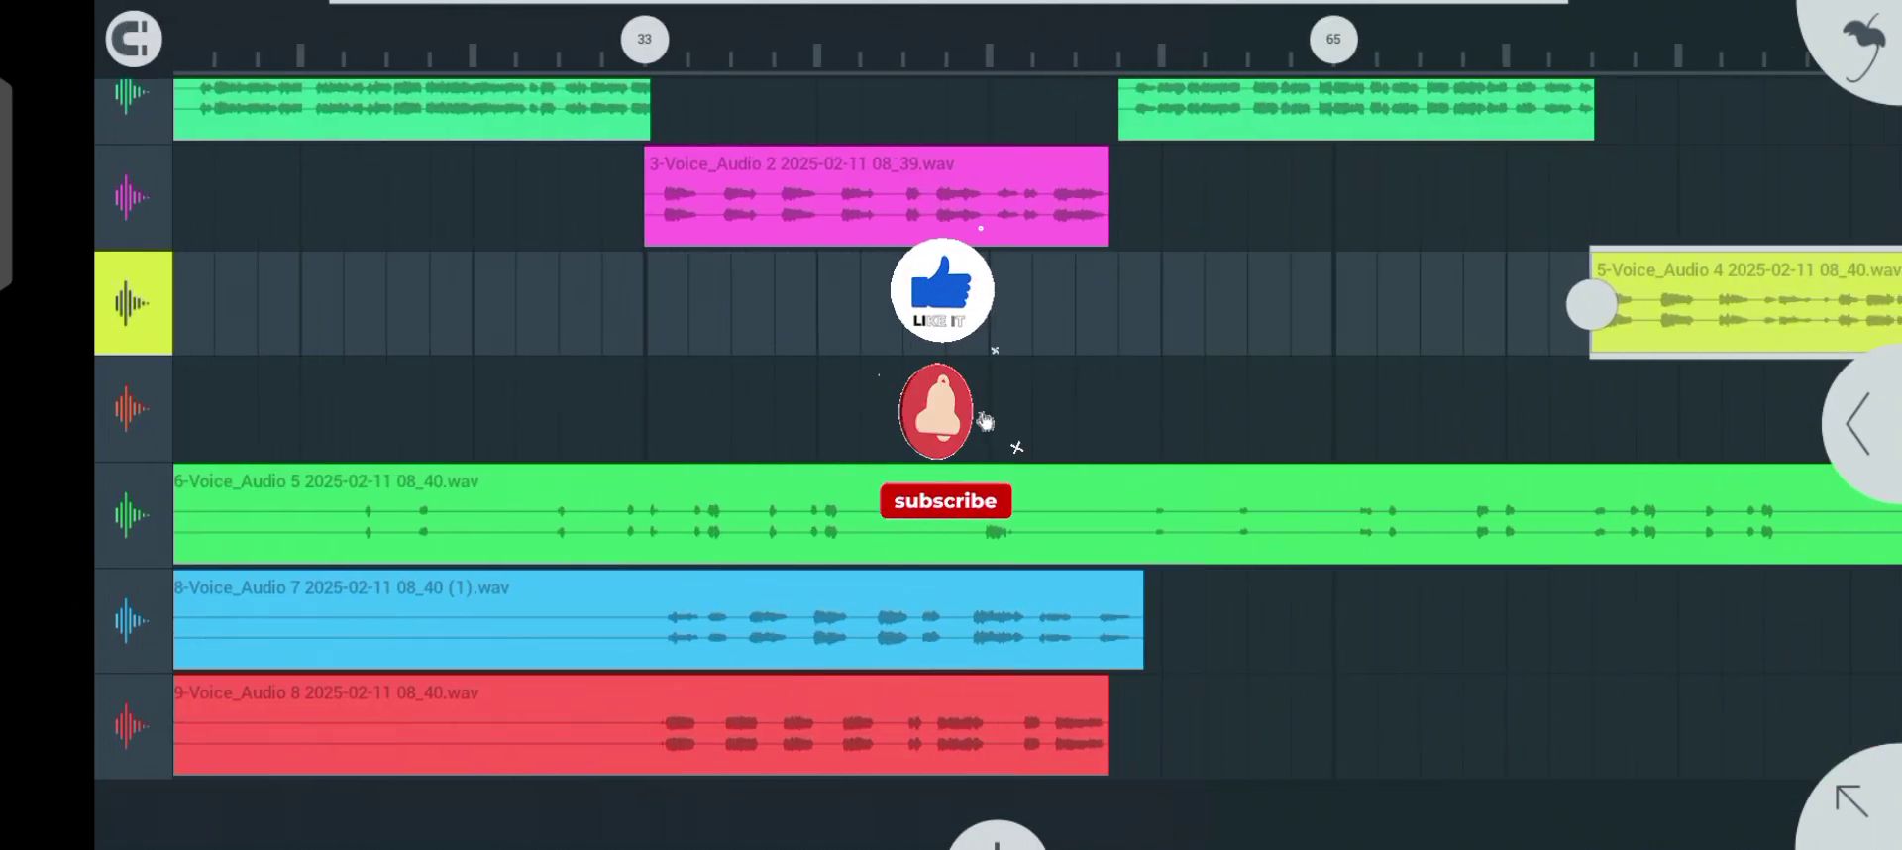
left_click_drag(124, 514, 125, 297)
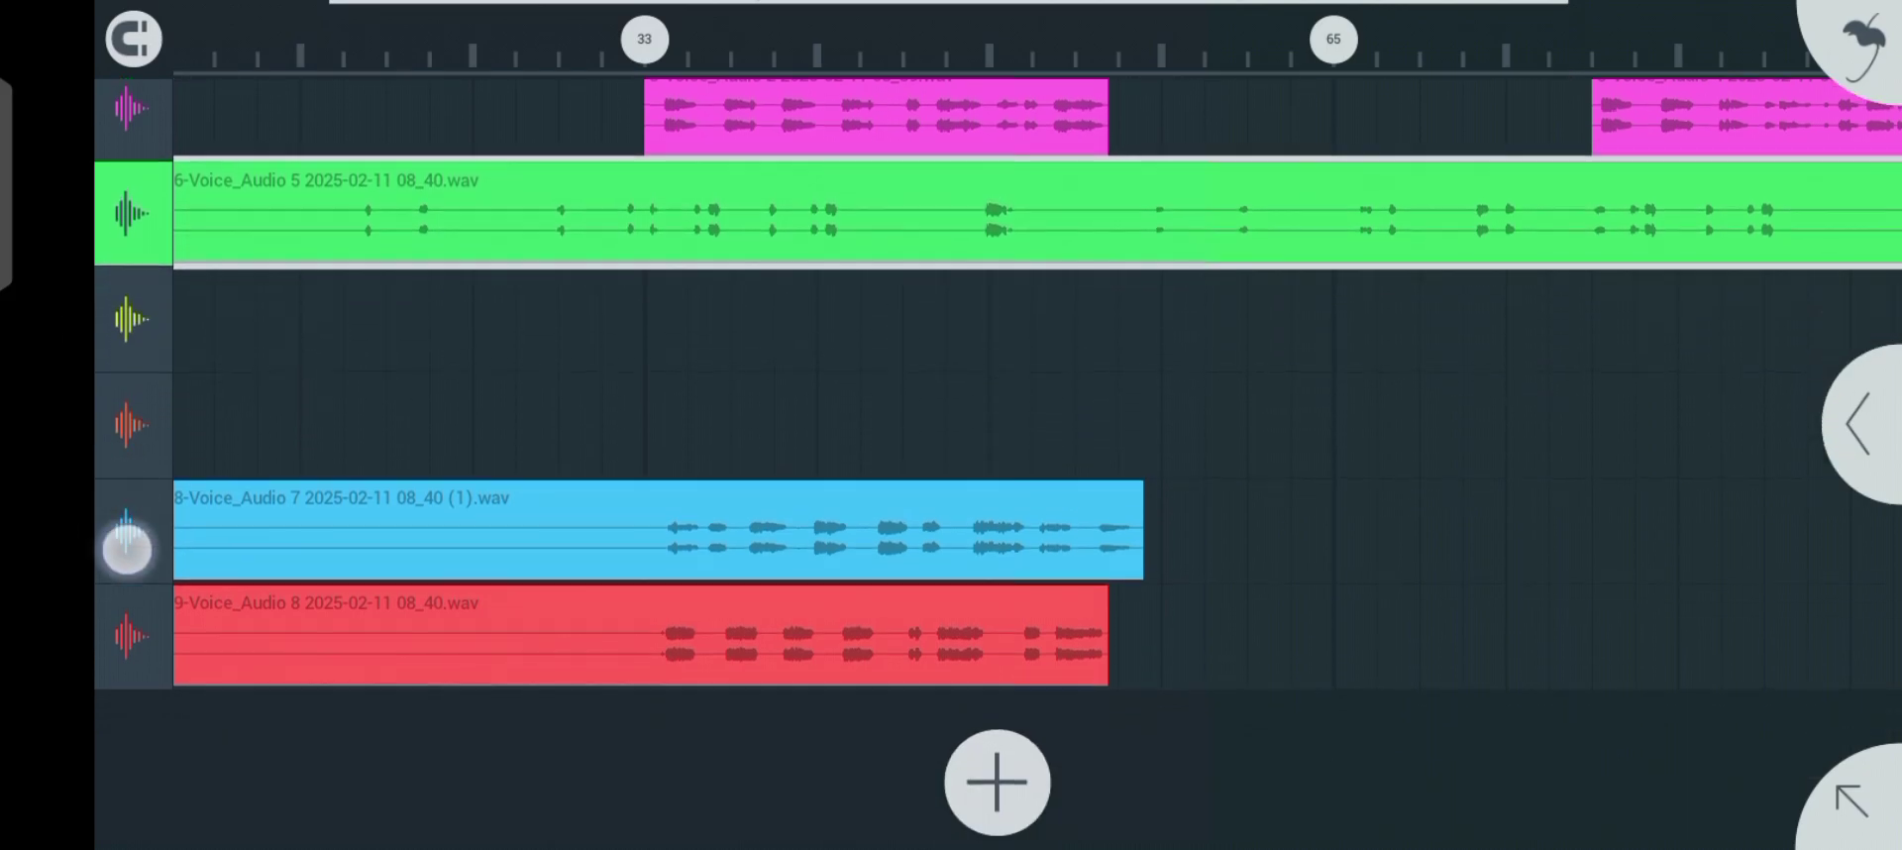
left_click_drag(124, 544, 125, 319)
left_click_drag(124, 612, 124, 425)
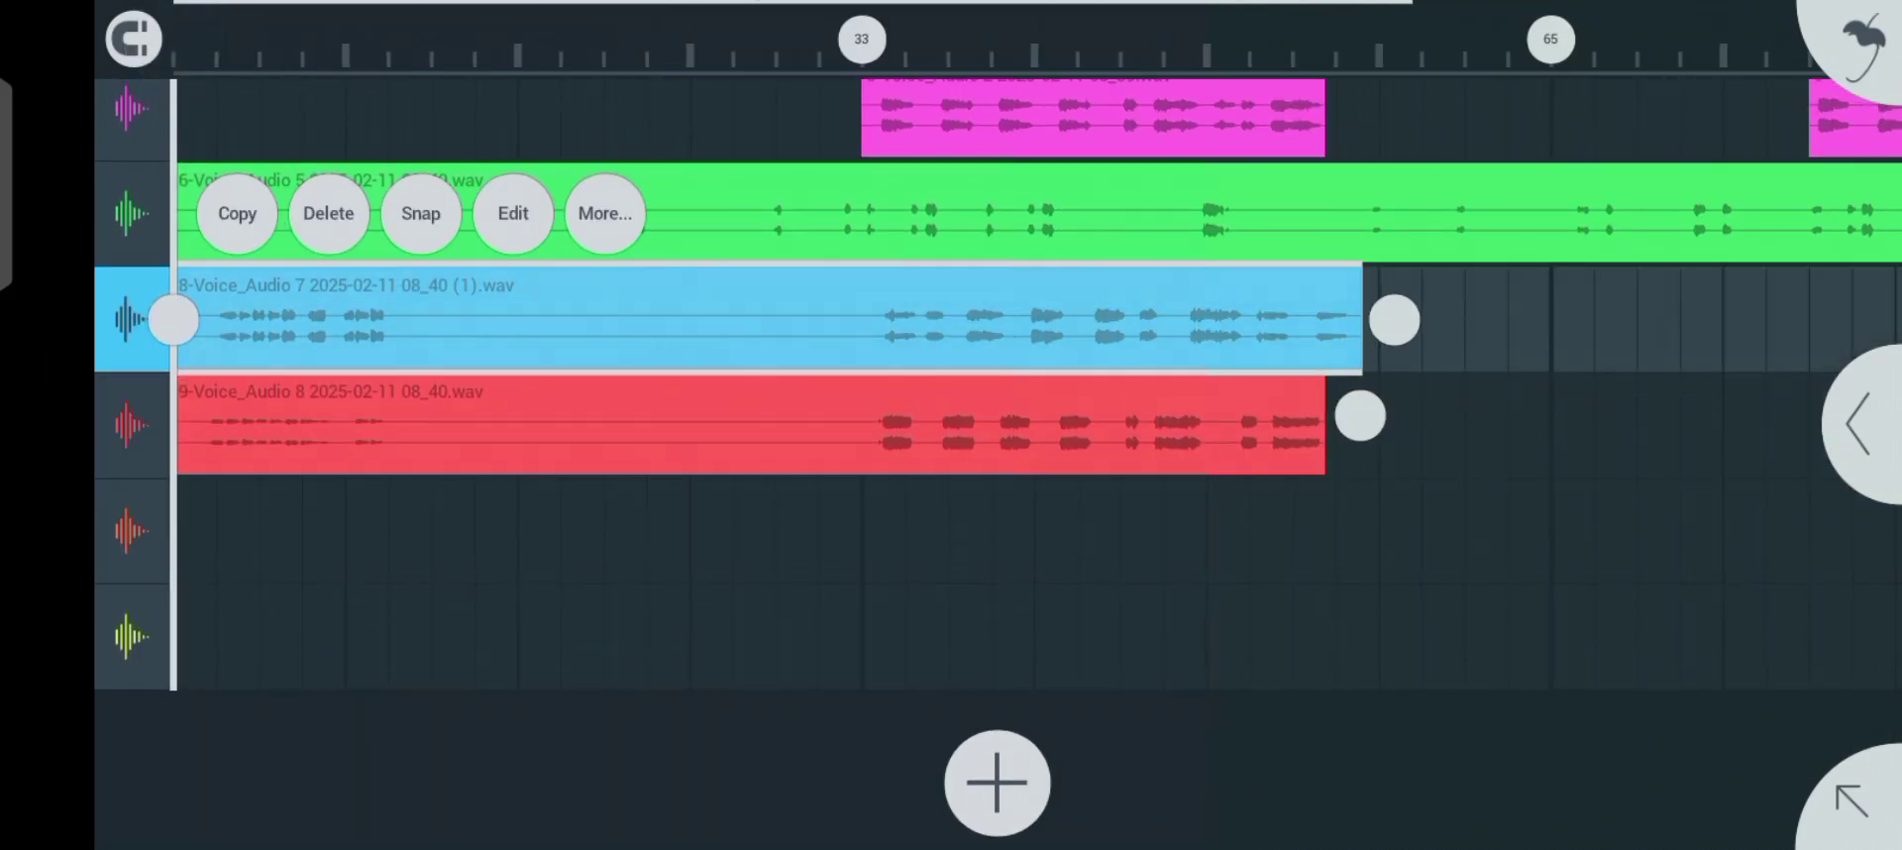
- Slice the blue clip near the song start and move its second part to bar 33
left_click(429, 40)
left_click(624, 213)
left_click(284, 221)
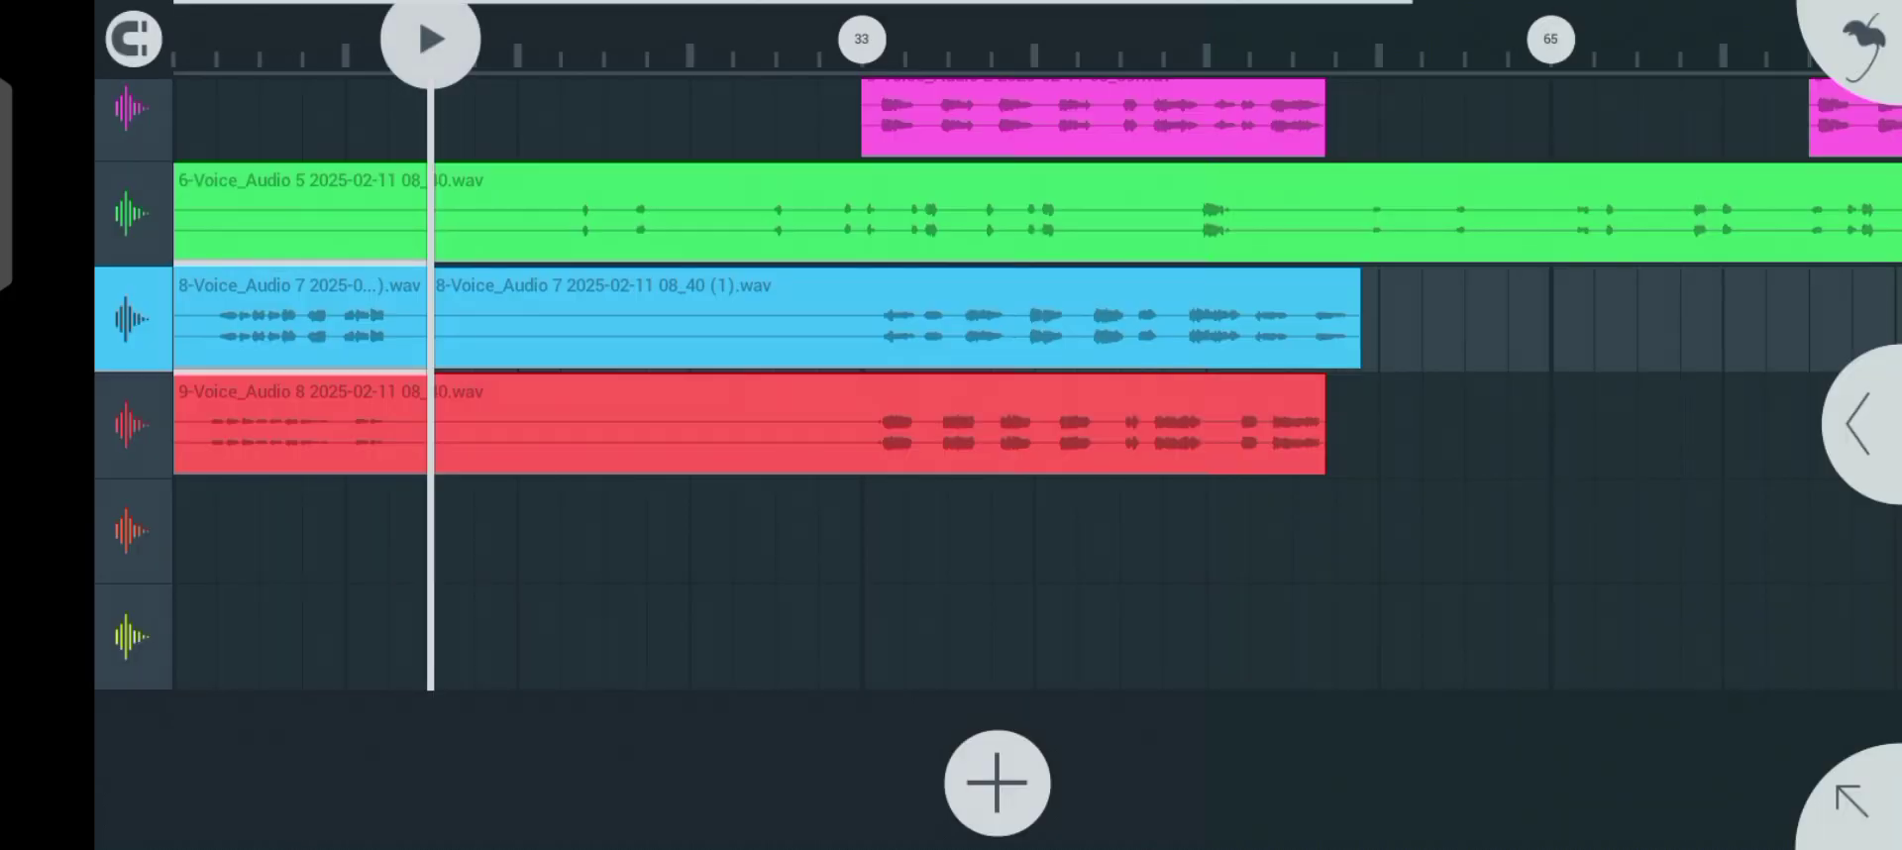
left_click_drag(544, 327, 971, 326)
- Slice the red 9-Voice_Audio 8 clip and move its second part later
left_click(1287, 436)
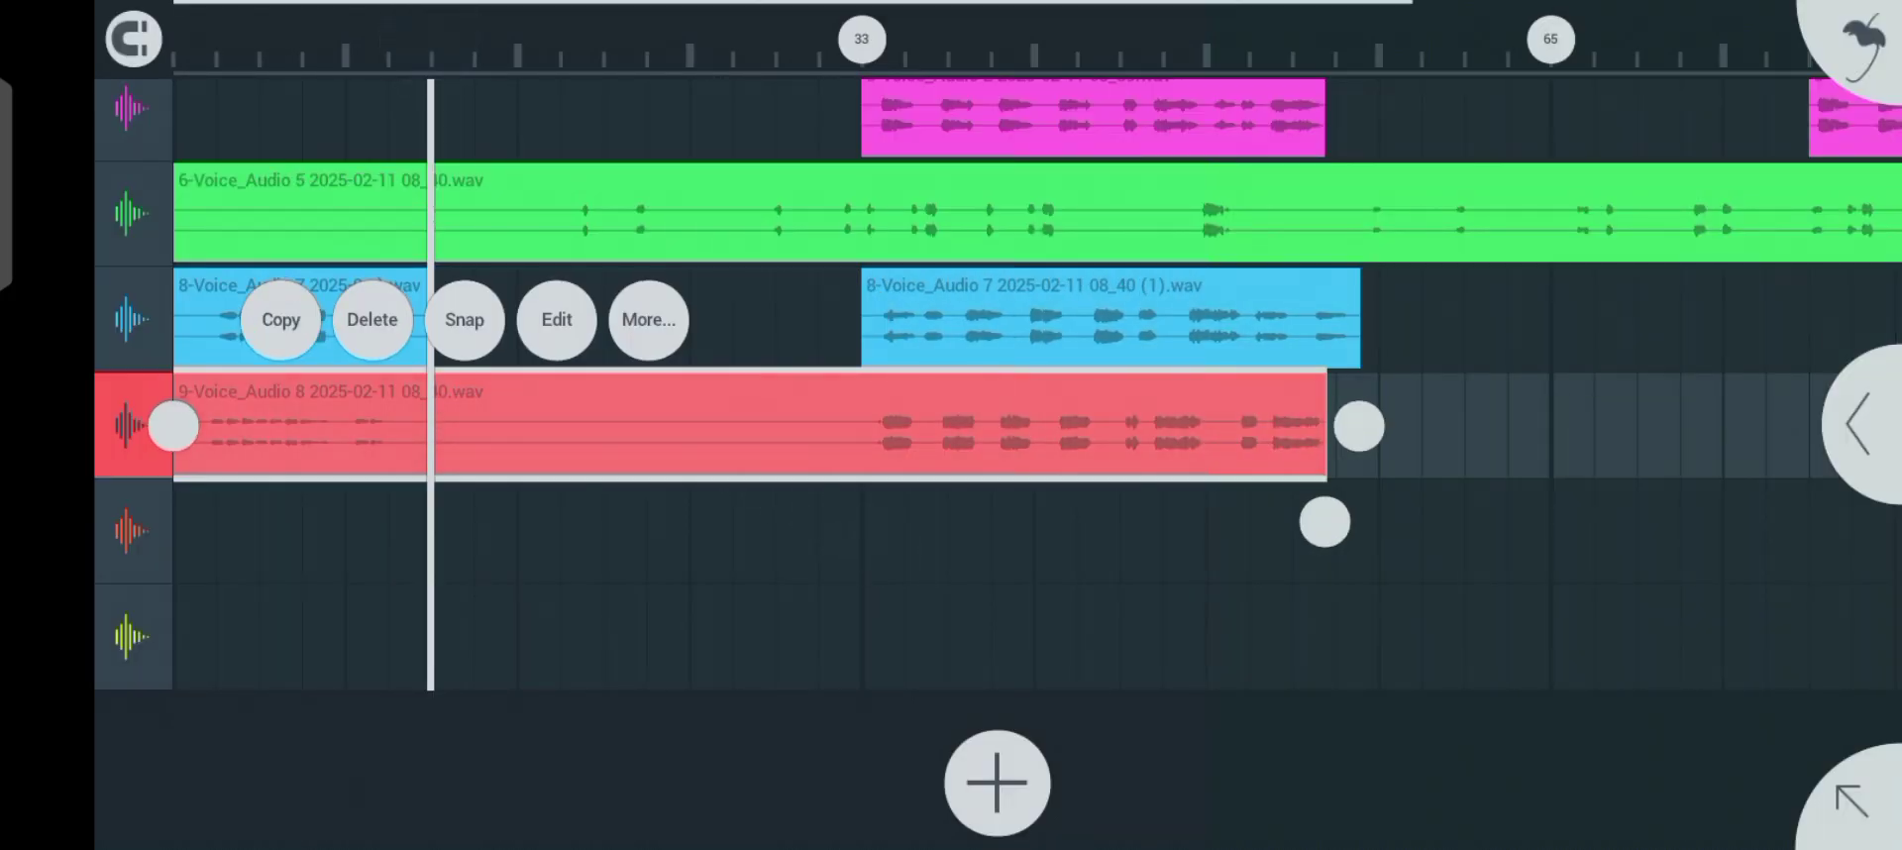
left_click(649, 319)
left_click(272, 327)
left_click(595, 426)
left_click_drag(461, 603, 851, 602)
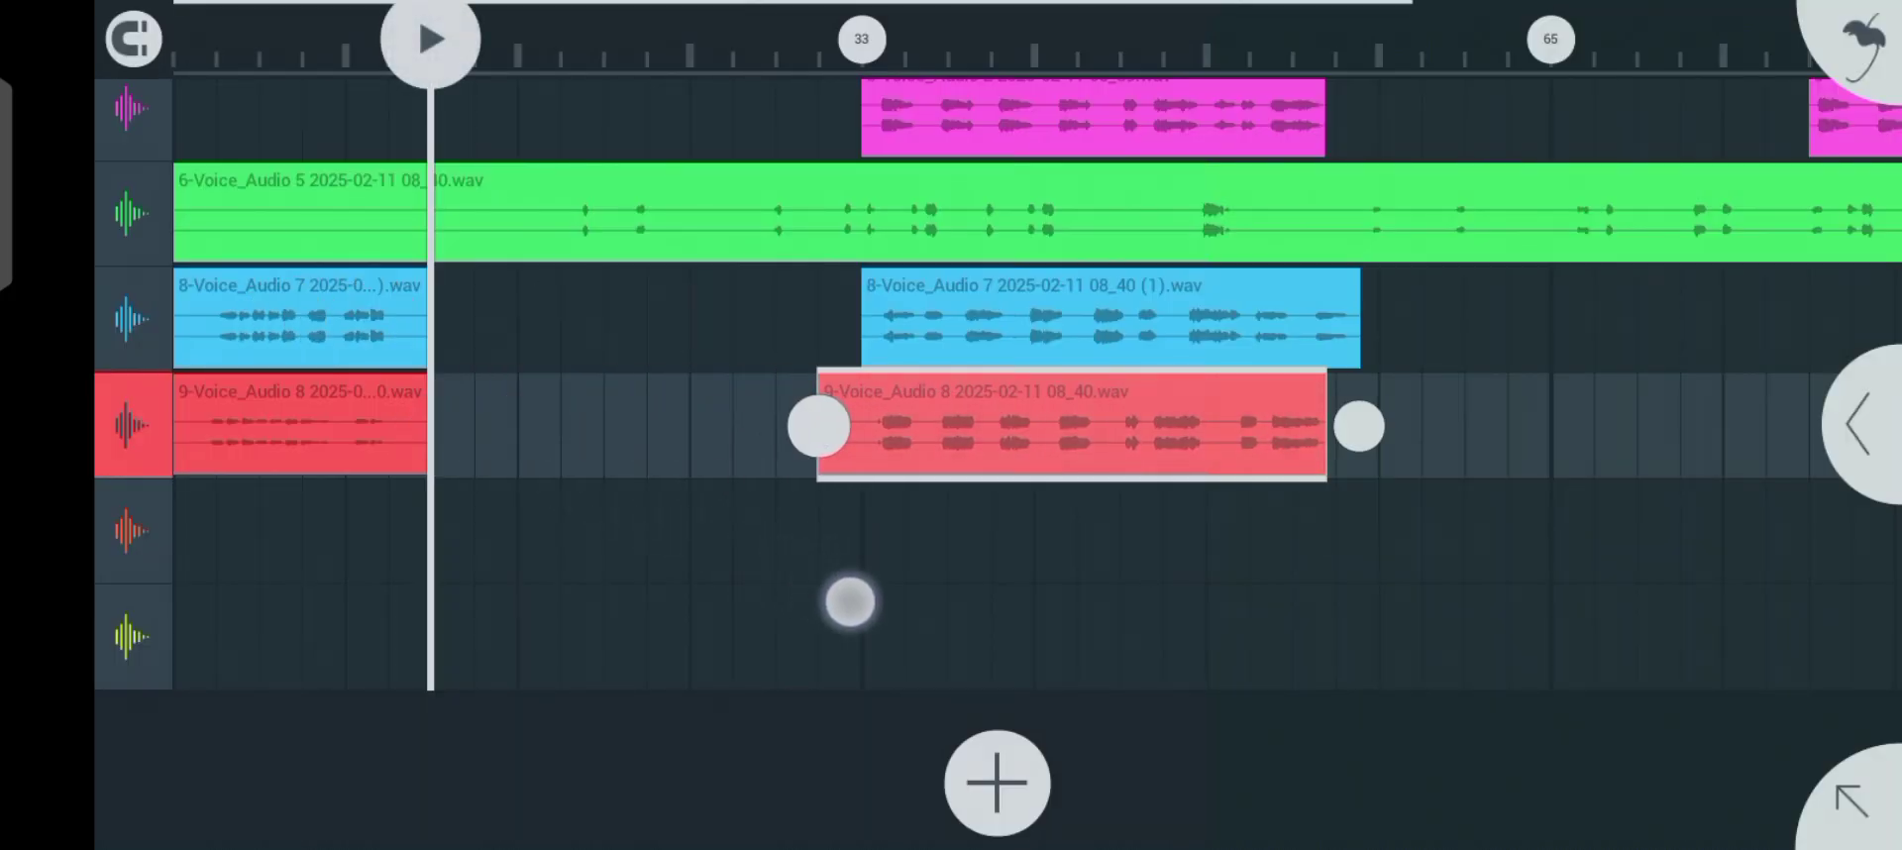
- Delete the empty orange and yellow channels and shift 6-Voice_Audio 5 later
left_click(129, 529)
left_click(195, 785)
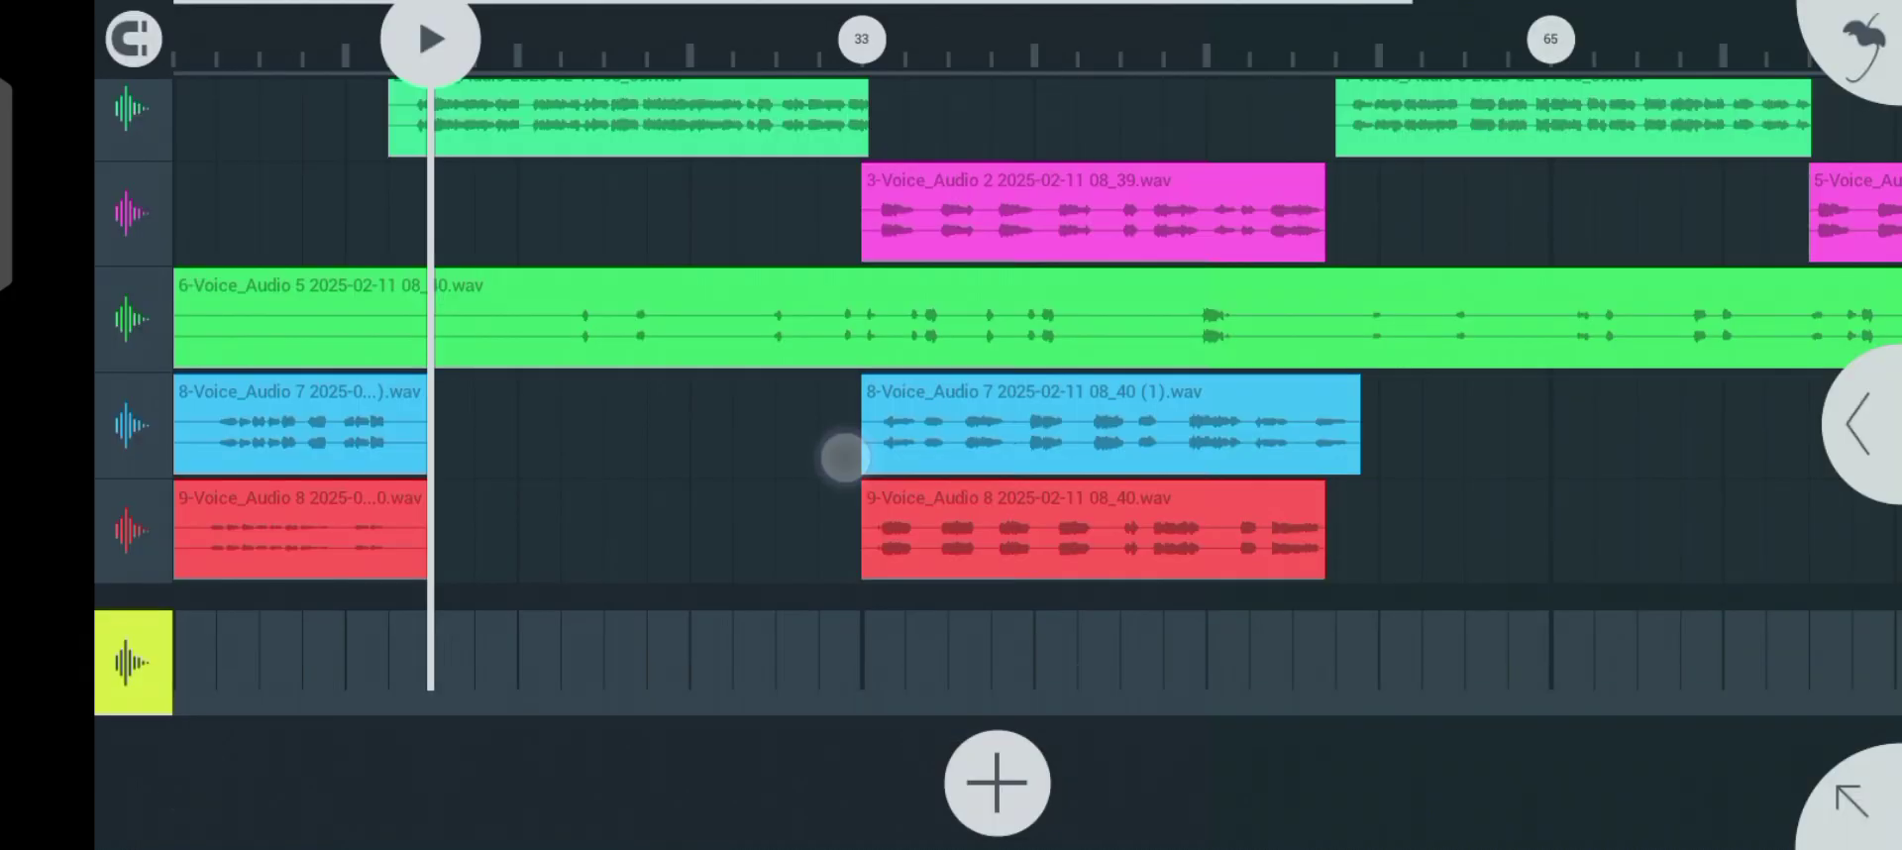
left_click(134, 642)
left_click(184, 786)
left_click(833, 466)
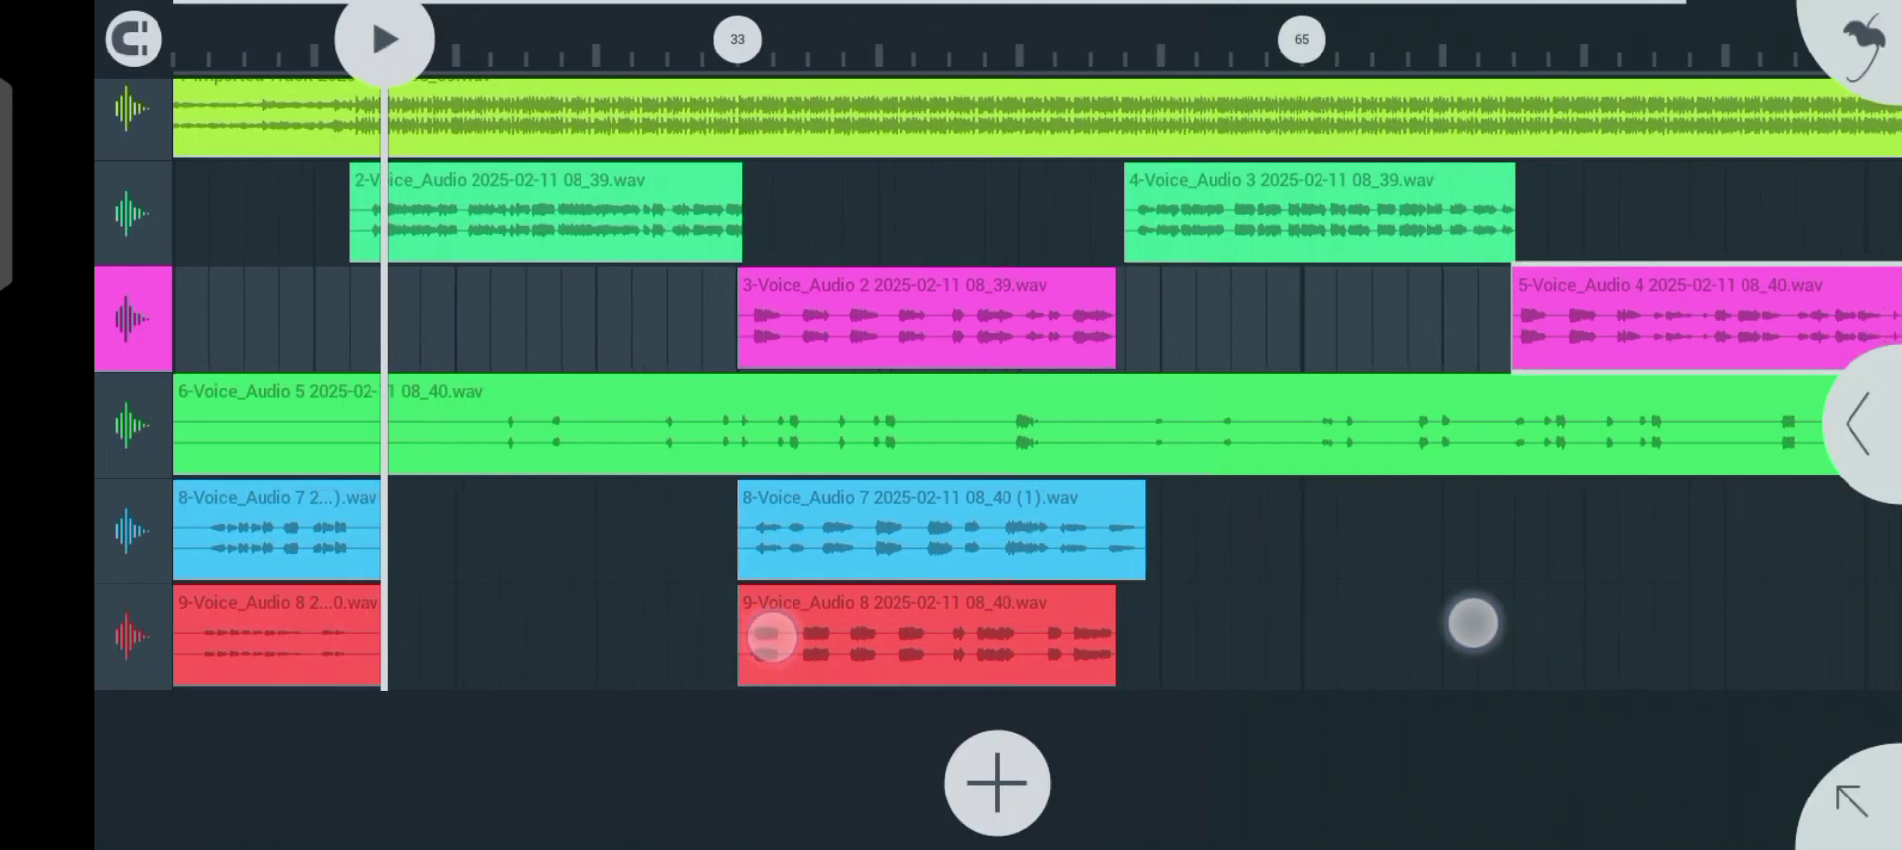
left_click_drag(1664, 620, 1483, 616)
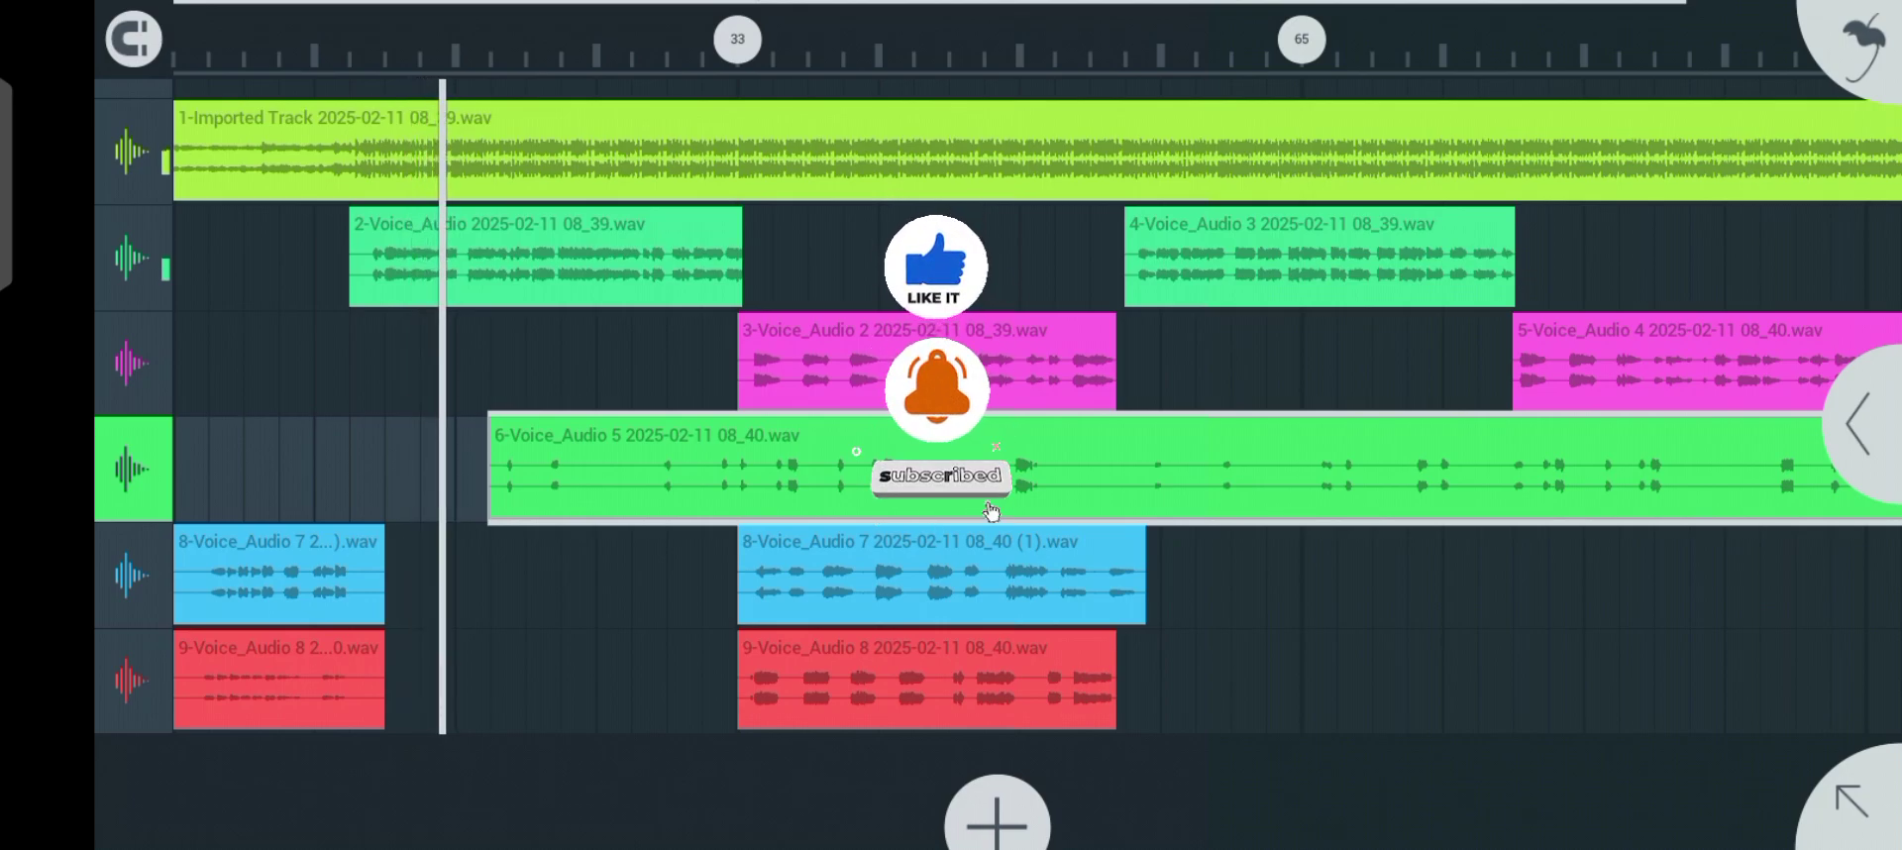
key("space")
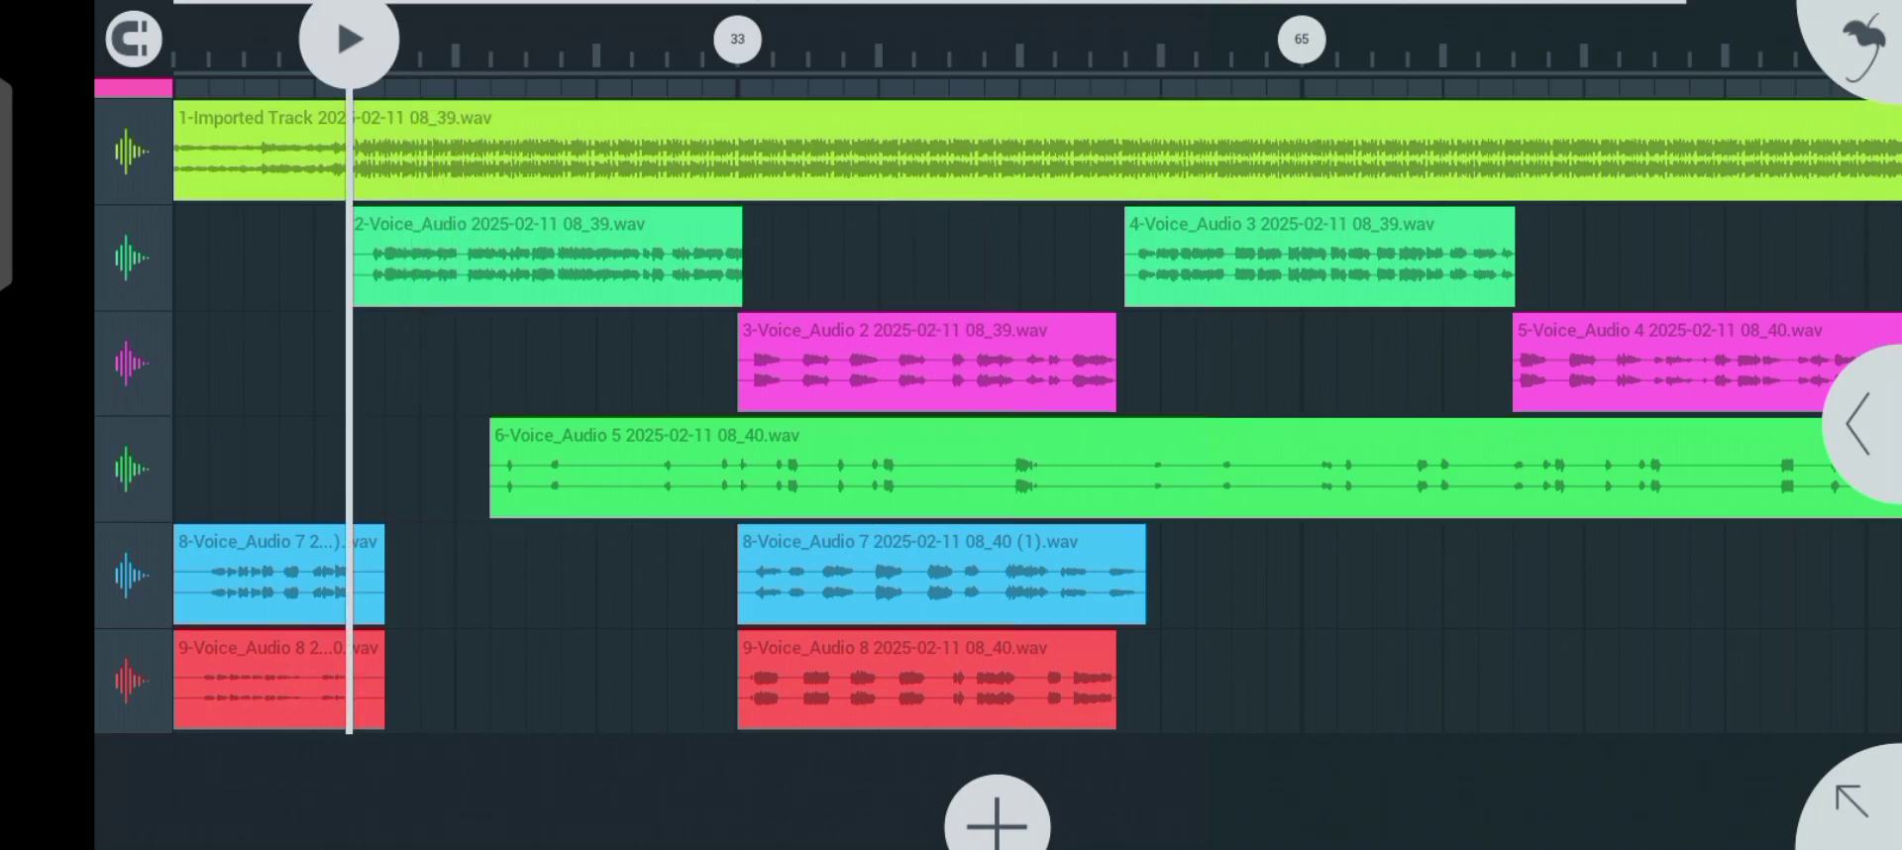